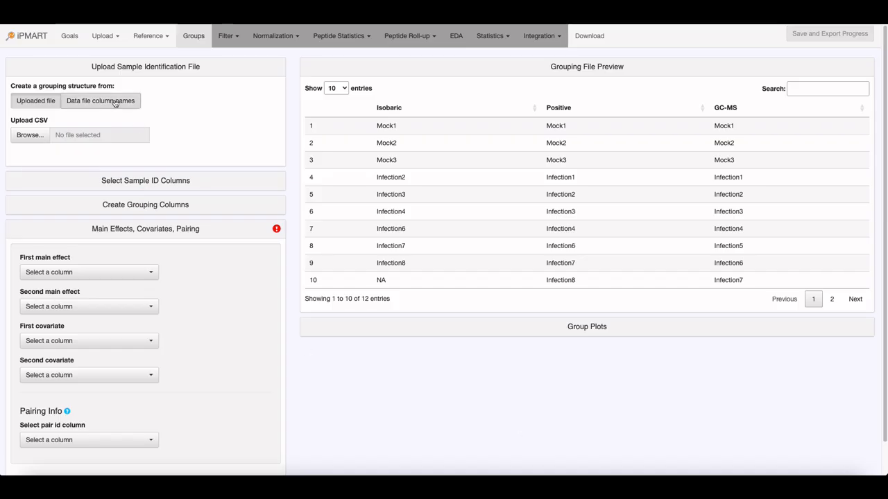
# Step: Base the grouping structure on data file column names and choose the Isobaric, Positive and GC-MS columns as the matching sample ID columns
pyautogui.click(114, 102)
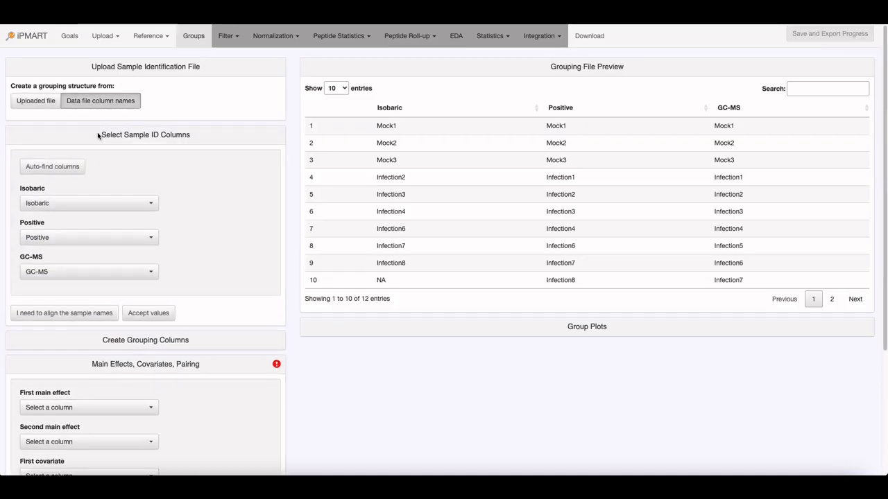
pyautogui.click(69, 169)
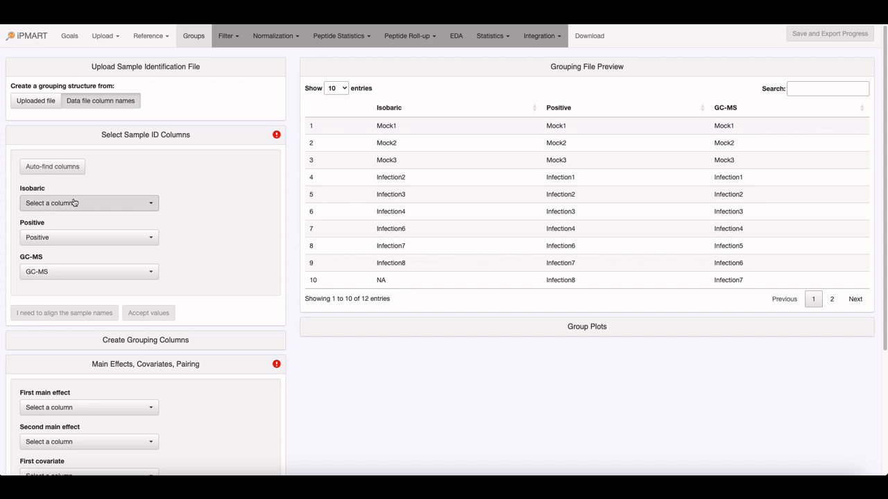
pyautogui.click(71, 202)
pyautogui.click(70, 231)
pyautogui.click(69, 237)
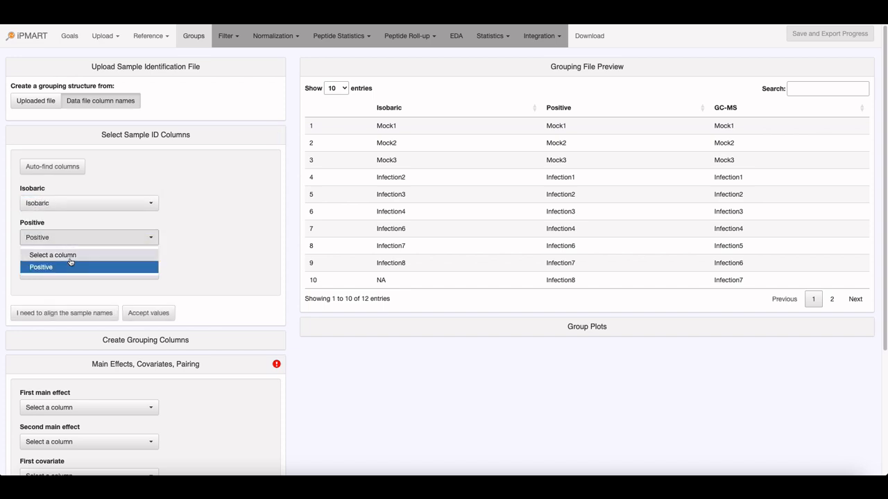
pyautogui.click(70, 266)
pyautogui.click(67, 275)
pyautogui.click(73, 301)
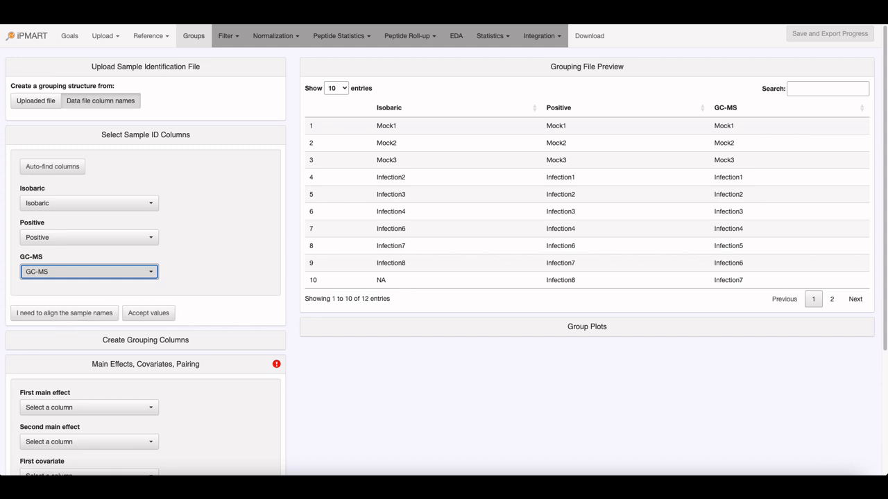
# Step: Inspect the sample name alignment options without applying them and accept the chosen sample ID columns
pyautogui.click(43, 313)
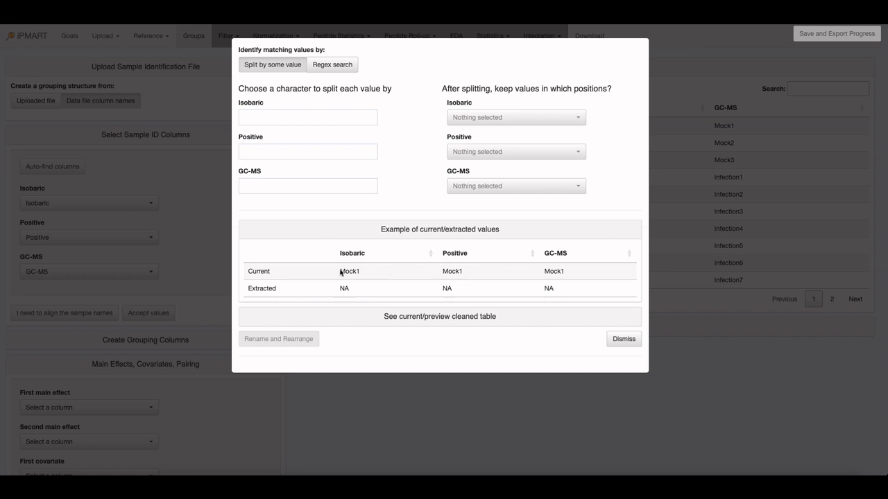
pyautogui.click(624, 341)
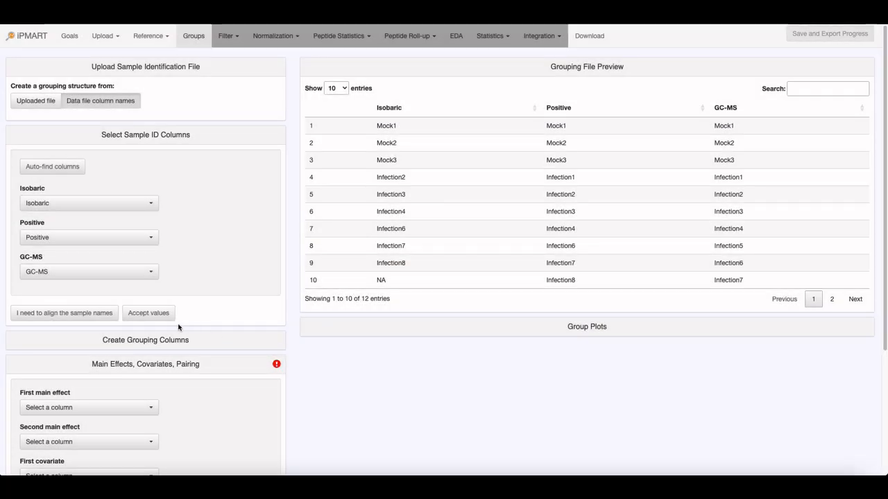
pyautogui.click(148, 315)
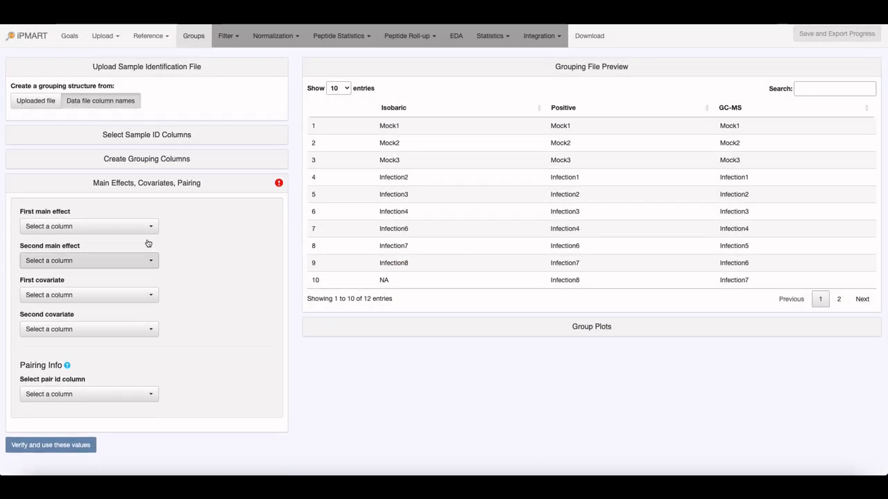
# Step: Begin a new grouping column derived from existing columns and name it Condition
pyautogui.click(145, 165)
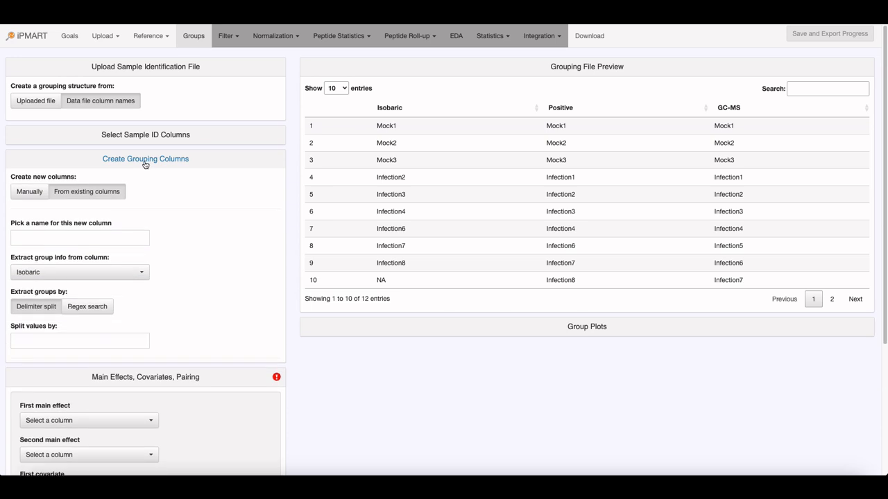
pyautogui.click(46, 234)
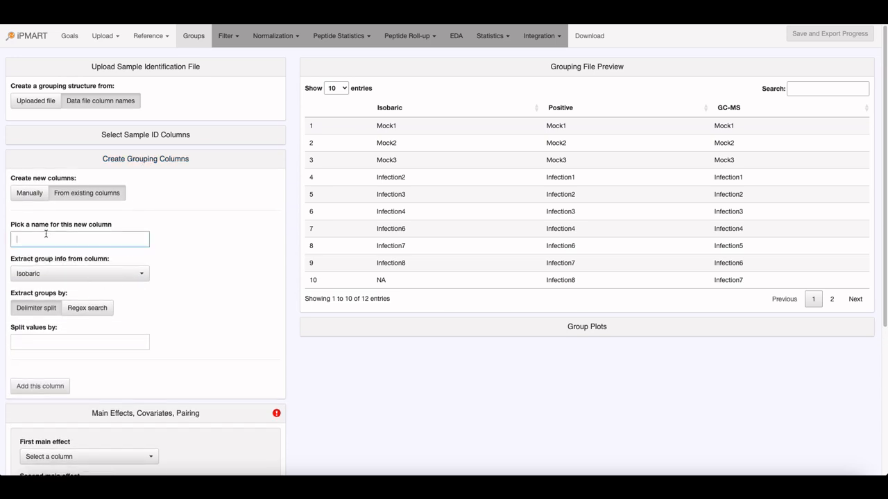
pyautogui.write('Cpn')
pyautogui.write('ndition')
pyautogui.click(163, 217)
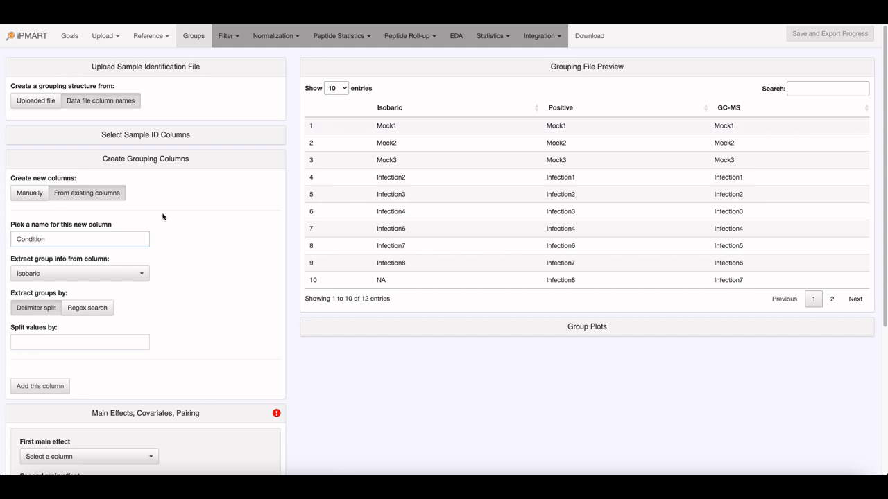
# Step: Extract the Condition groups from the Isobaric column by regex search with the pattern [aA-zZ]+
pyautogui.click(79, 316)
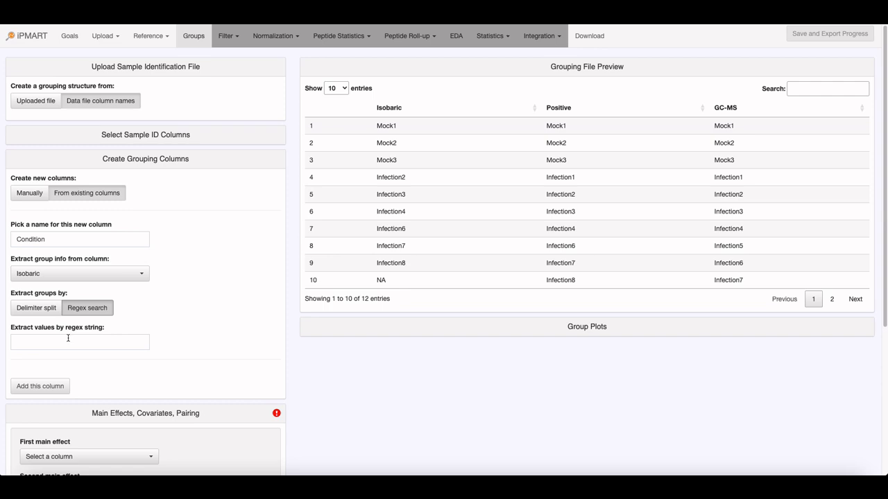
pyautogui.click(85, 341)
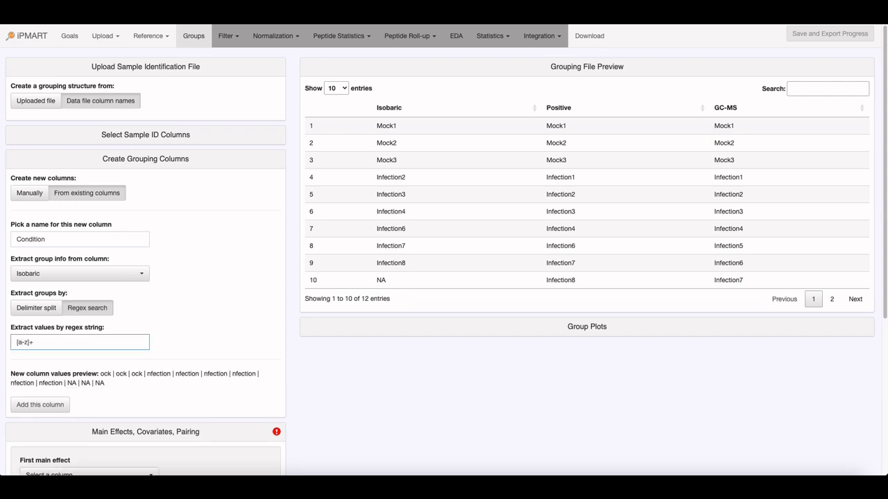
pyautogui.write('A')
pyautogui.press('Right')
pyautogui.press('Right')
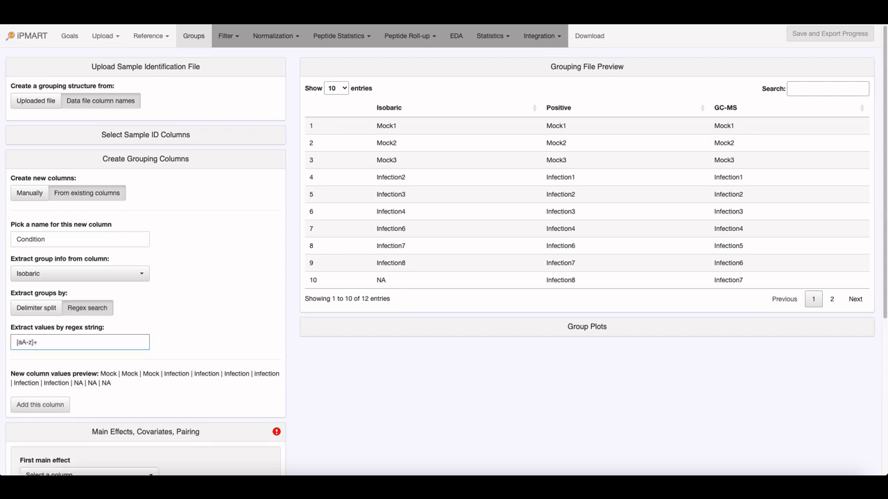
pyautogui.write('A')
pyautogui.press('BackSpace')
pyautogui.write('z')
pyautogui.press('BackSpace')
pyautogui.write('Z')
# Step: Review the new values preview, add the Condition column, and check row 10 in the Isobaric and Condition columns
pyautogui.moveTo(100, 373); pyautogui.dragTo(119, 387)
pyautogui.click(61, 404)
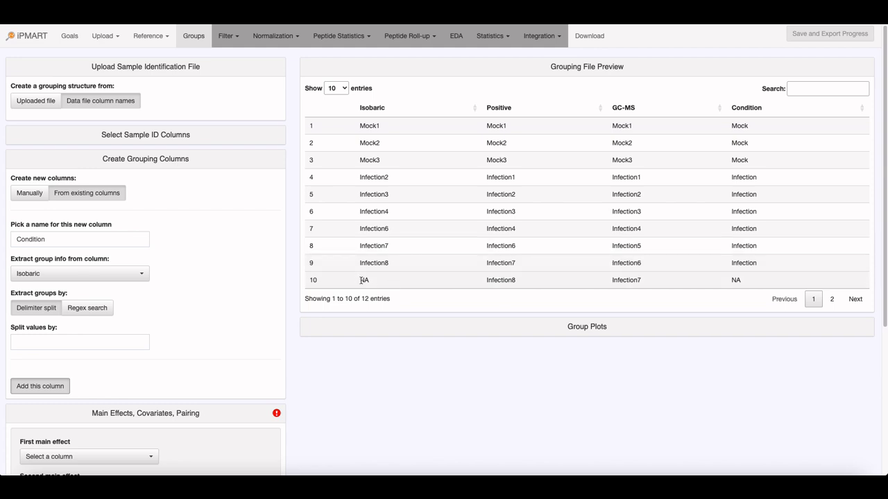
pyautogui.moveTo(360, 280); pyautogui.dragTo(368, 283)
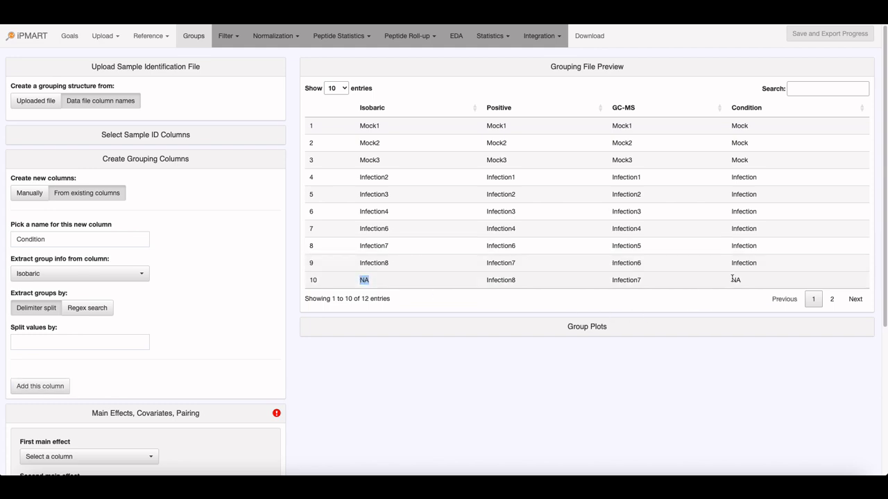
pyautogui.moveTo(731, 279); pyautogui.dragTo(741, 281)
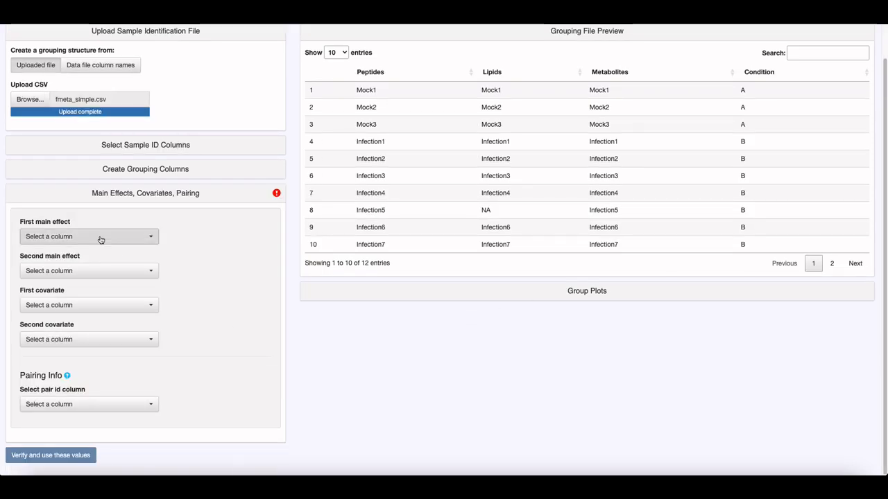
# Step: Set the first main effect to Condition, and inspect the second main effect, covariate and pair ID choices, leaving them unset
pyautogui.click(97, 237)
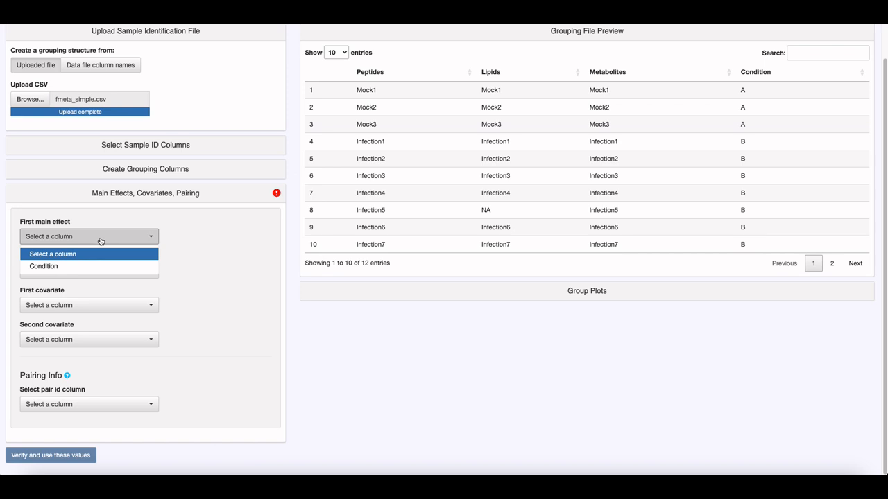
pyautogui.click(80, 267)
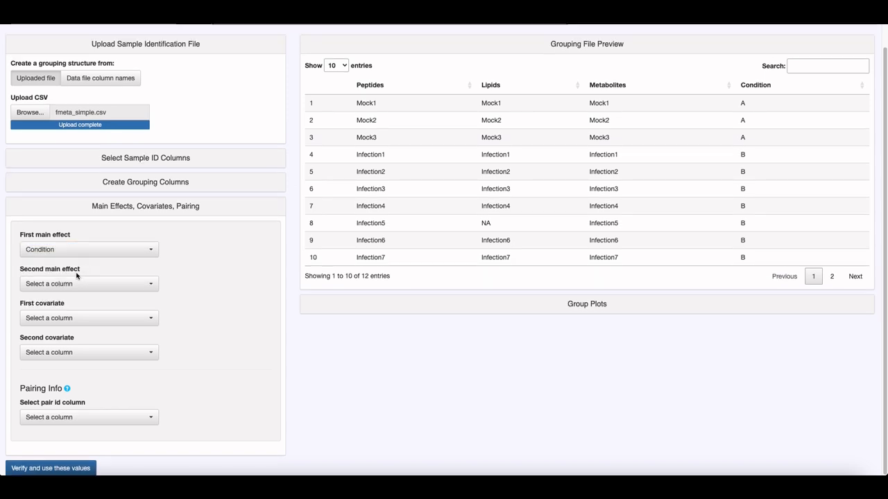
pyautogui.click(72, 284)
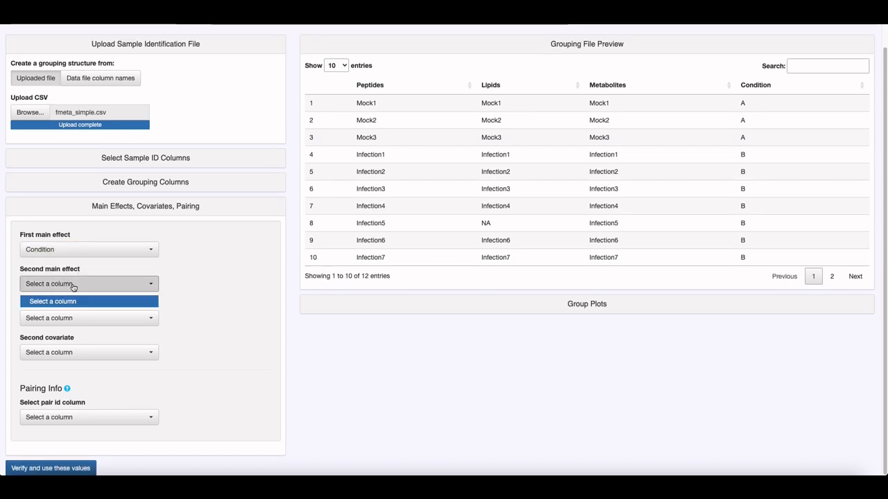
pyautogui.click(91, 323)
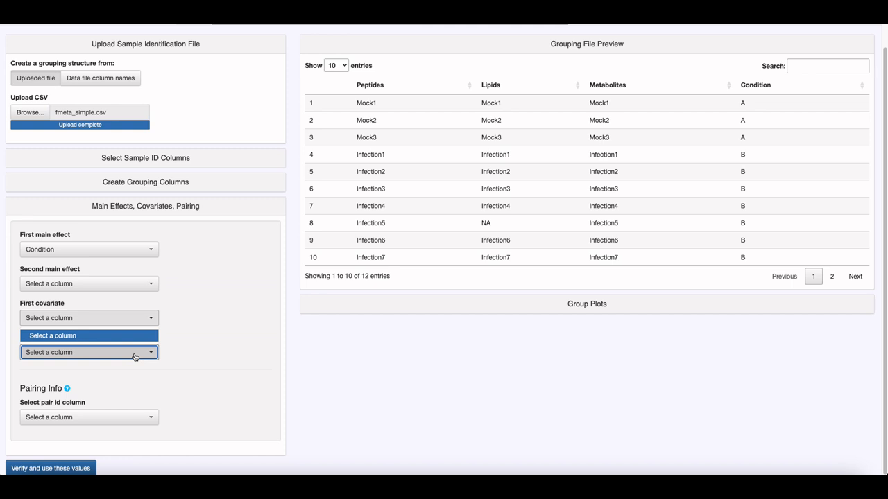
pyautogui.click(109, 419)
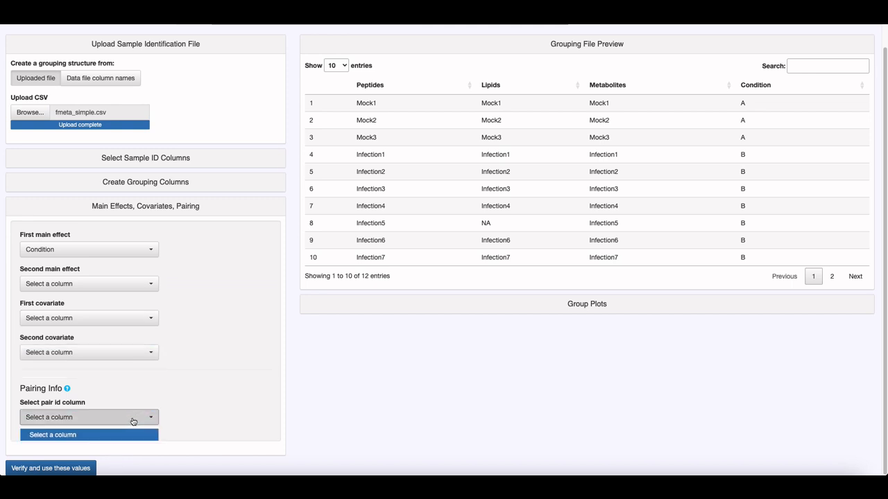
pyautogui.click(213, 418)
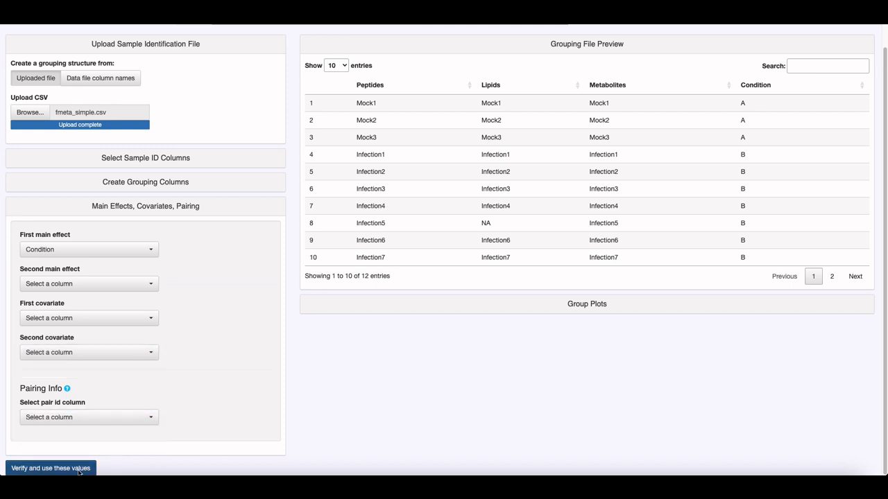
# Step: Verify the grouping values, apply the grouping with the inconsistent samples removed, and continue to the filtering stage
pyautogui.click(51, 468)
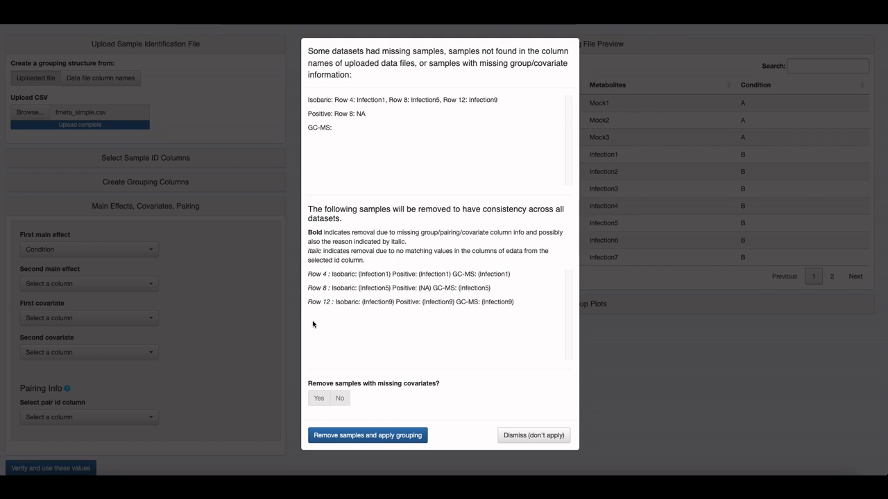
pyautogui.click(368, 435)
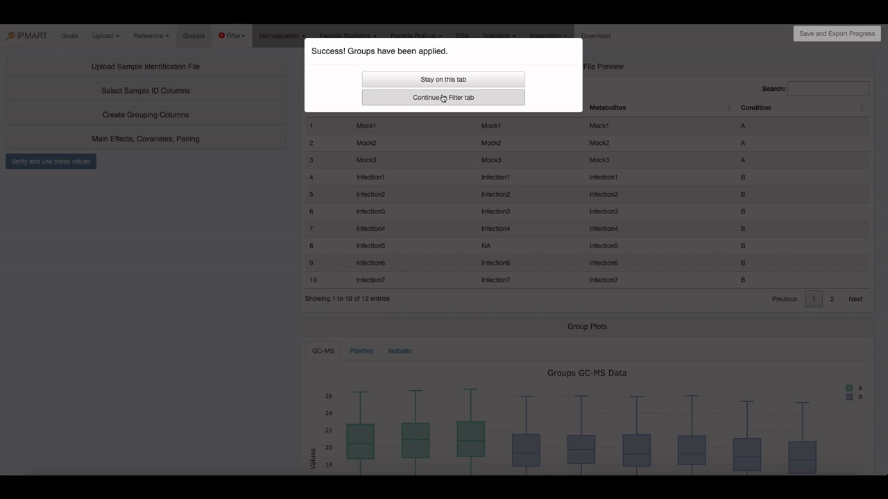
pyautogui.click(442, 98)
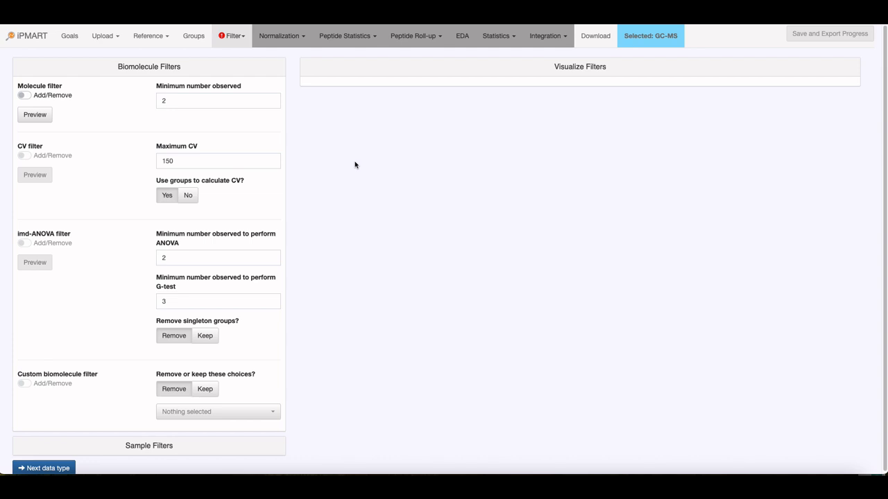
# Step: Preview and add the molecule filter for the GC-MS data, and advance to the next data type after reviewing the sample filters
pyautogui.click(31, 115)
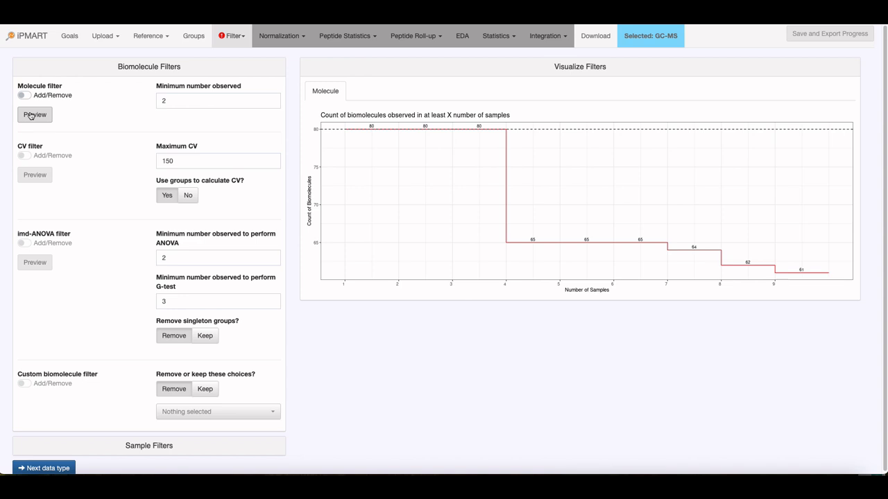
pyautogui.click(24, 95)
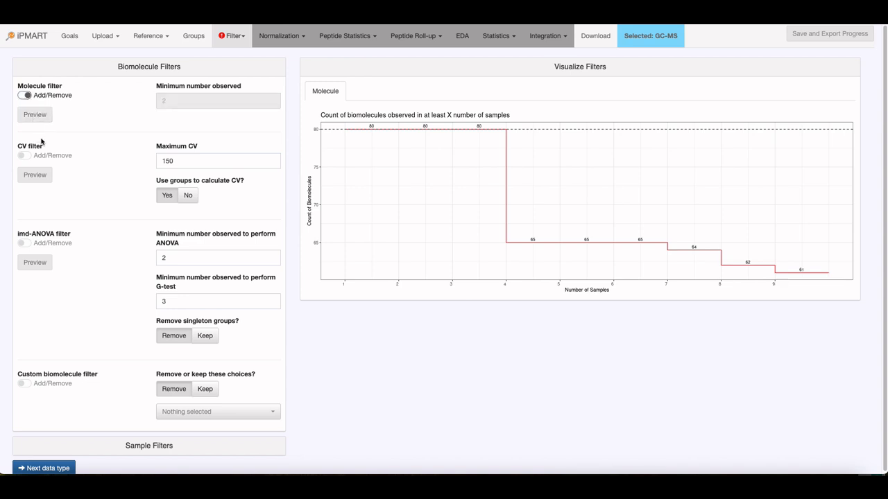
pyautogui.click(156, 447)
pyautogui.scroll(-5, 878, 379)
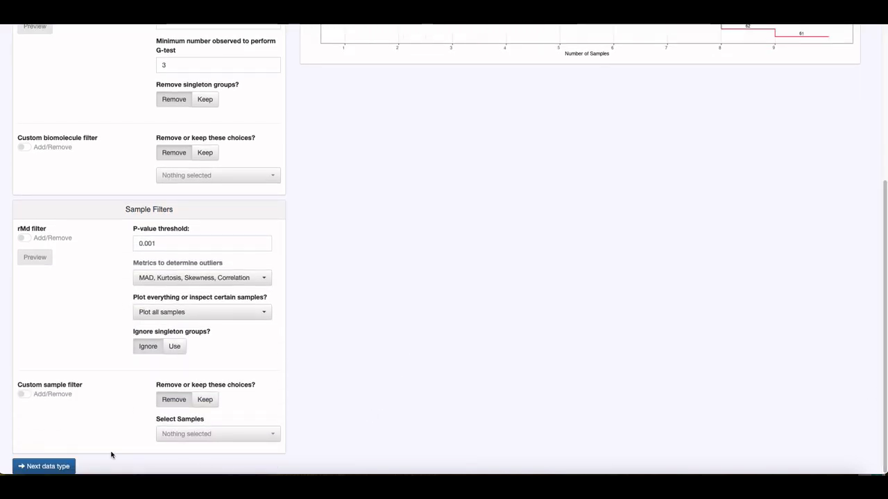
pyautogui.click(66, 466)
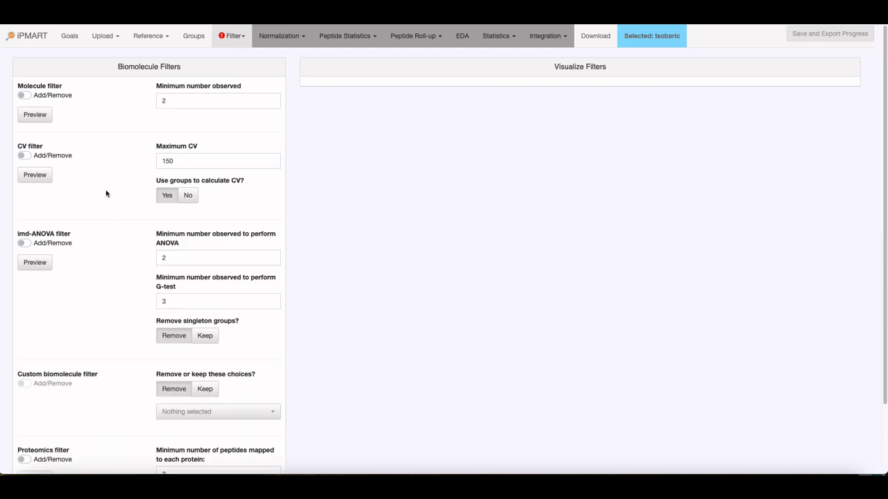
# Step: Preview and add the molecule, CV and imd-ANOVA filters for the Isobaric data
pyautogui.click(35, 114)
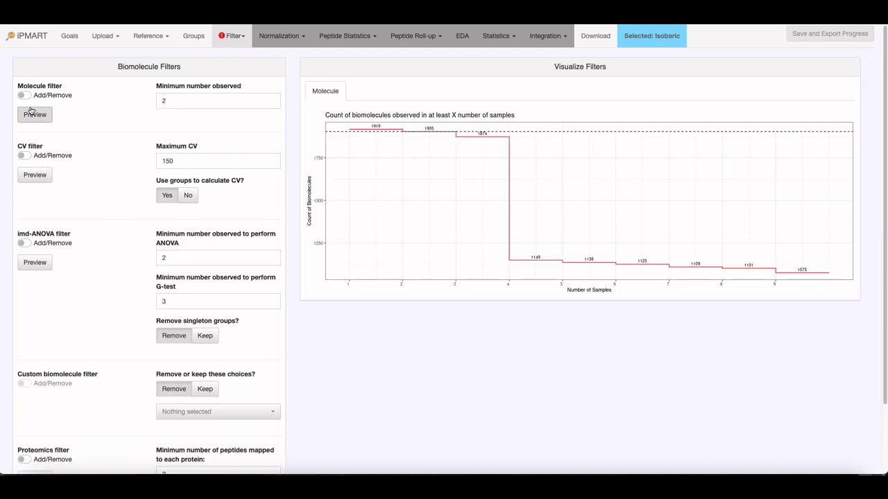
pyautogui.click(25, 95)
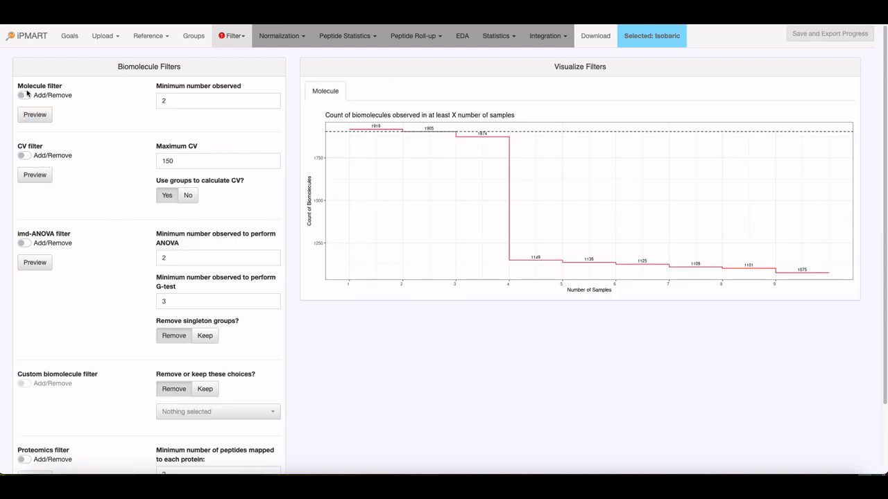
pyautogui.click(42, 172)
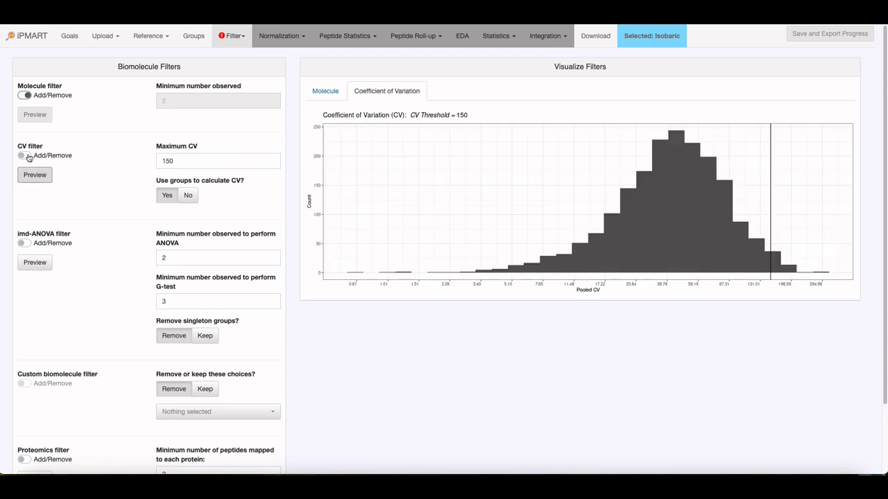
pyautogui.click(29, 157)
pyautogui.click(43, 264)
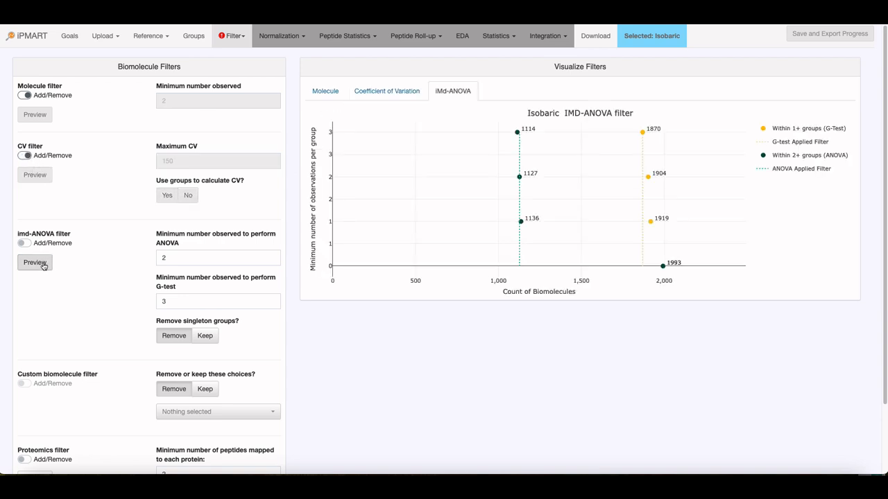
pyautogui.click(27, 243)
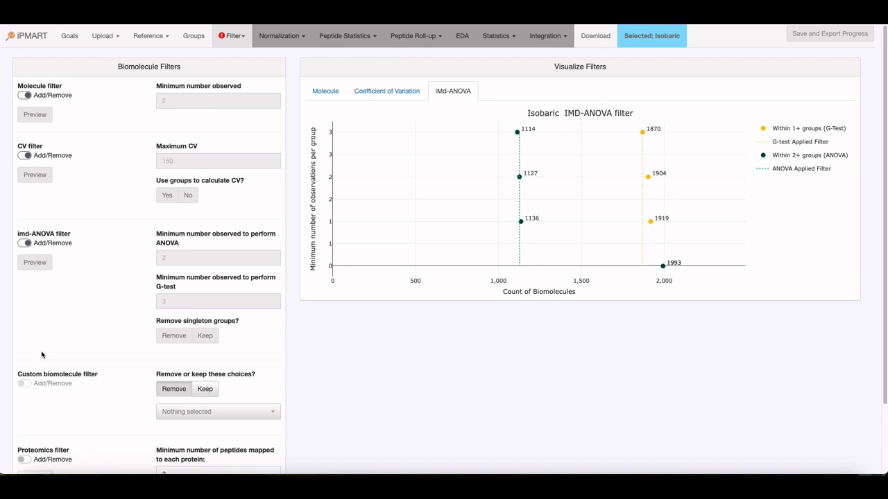
pyautogui.moveTo(885, 158); pyautogui.dragTo(878, 244)
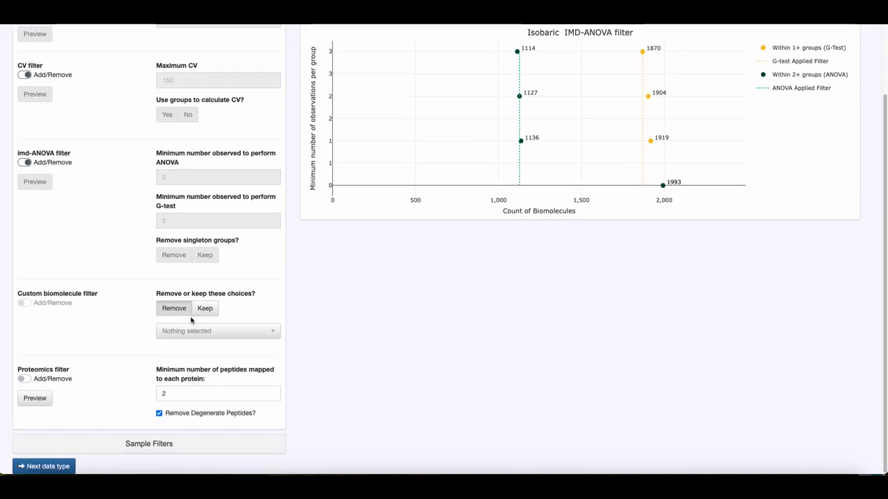
# Step: Preview and add the proteomics filter, add the rMd sample filter with p-value threshold 0.001 for the Isobaric data, and advance to the next data type
pyautogui.click(31, 397)
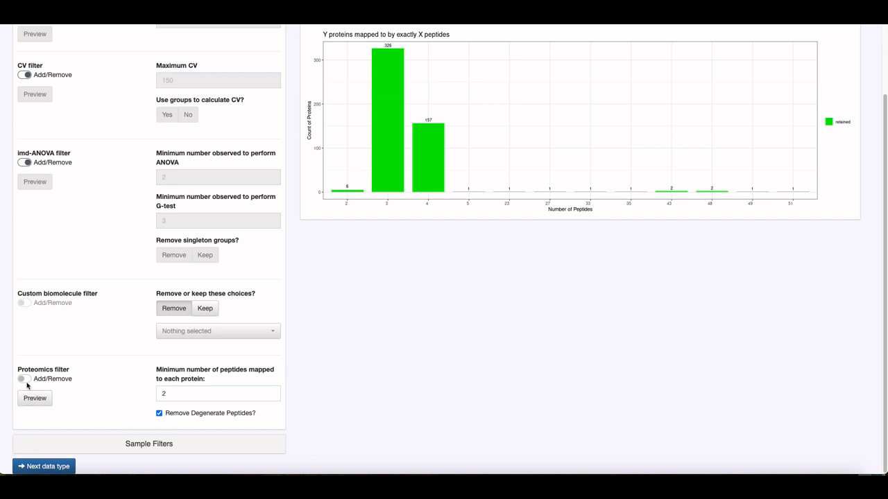
pyautogui.click(25, 379)
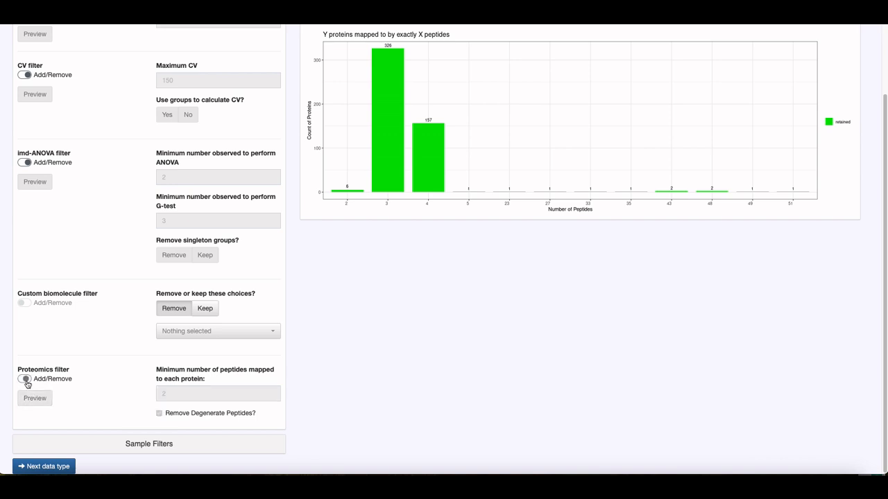
pyautogui.click(152, 450)
pyautogui.moveTo(884, 236); pyautogui.dragTo(864, 395)
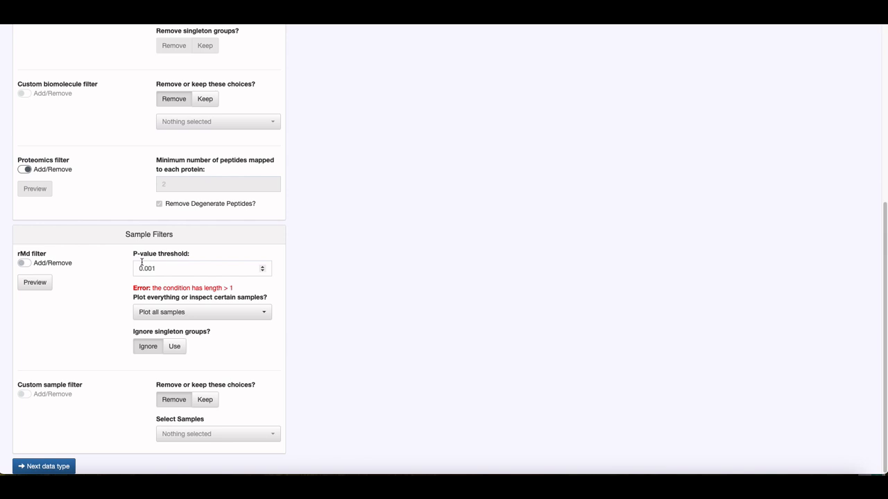
pyautogui.click(23, 263)
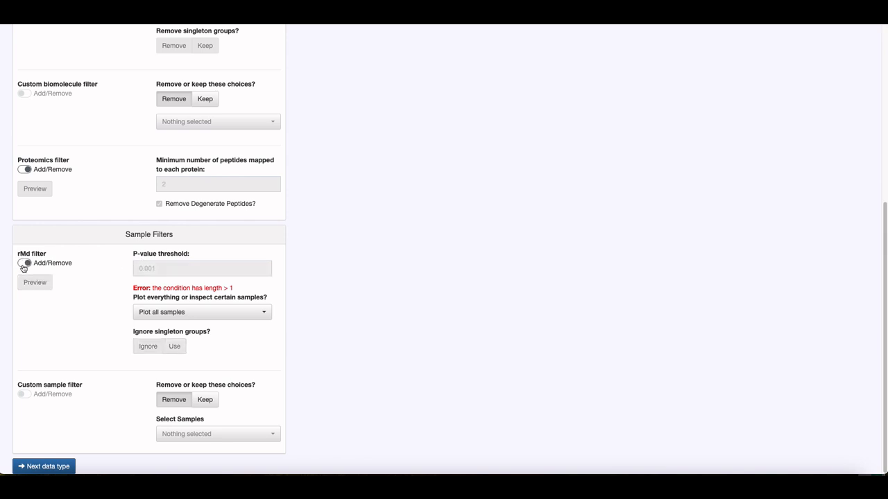
pyautogui.click(65, 467)
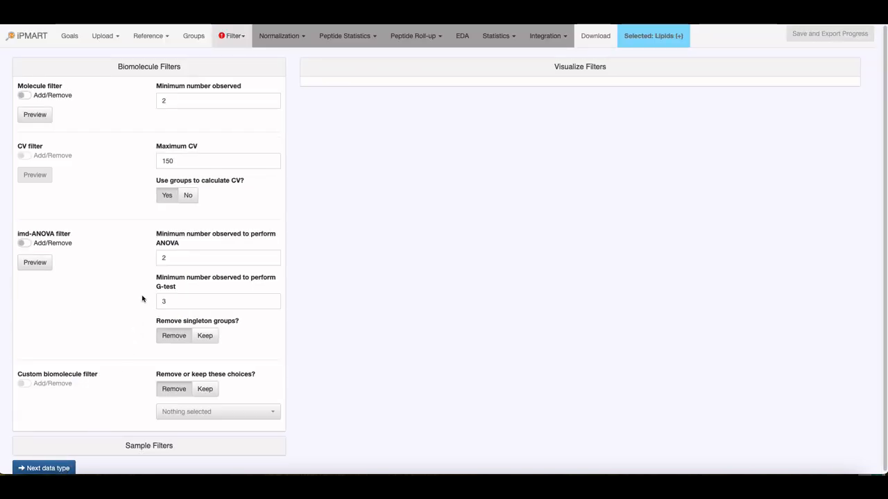
# Step: Add the molecule and imd-ANOVA filters and the rMd sample filter with p-value threshold 0.001 for the Positive lipid data
pyautogui.click(23, 96)
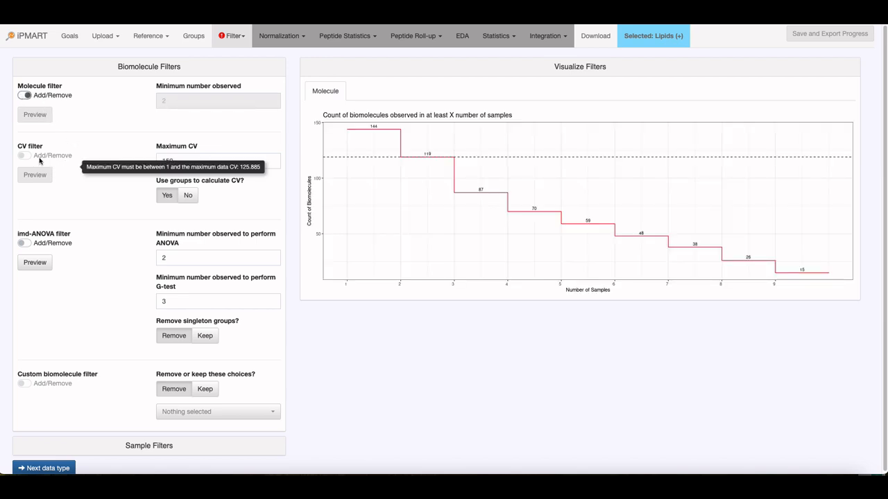
pyautogui.click(24, 243)
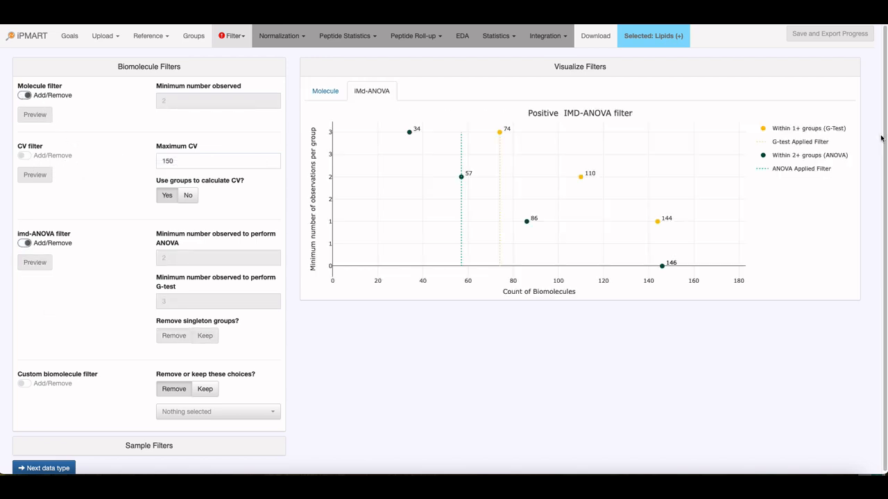
pyautogui.click(166, 446)
pyautogui.scroll(-5, 878, 373)
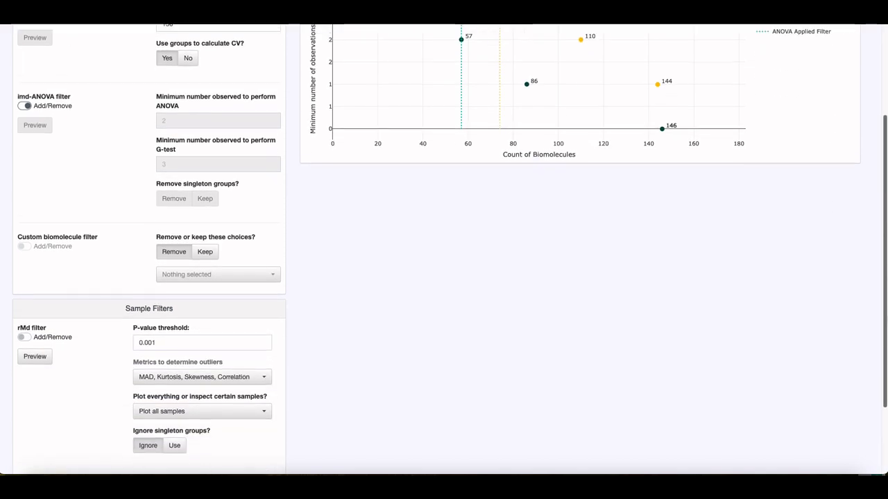
pyautogui.scroll(-1, 878, 373)
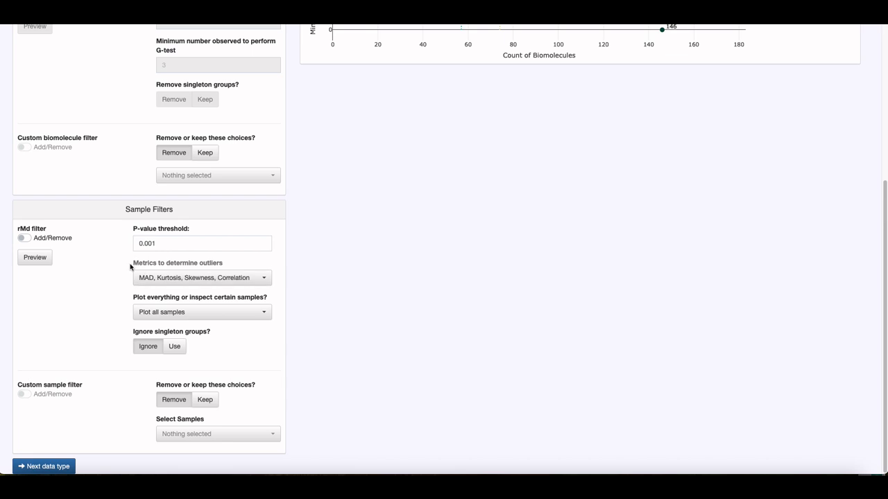
pyautogui.click(24, 238)
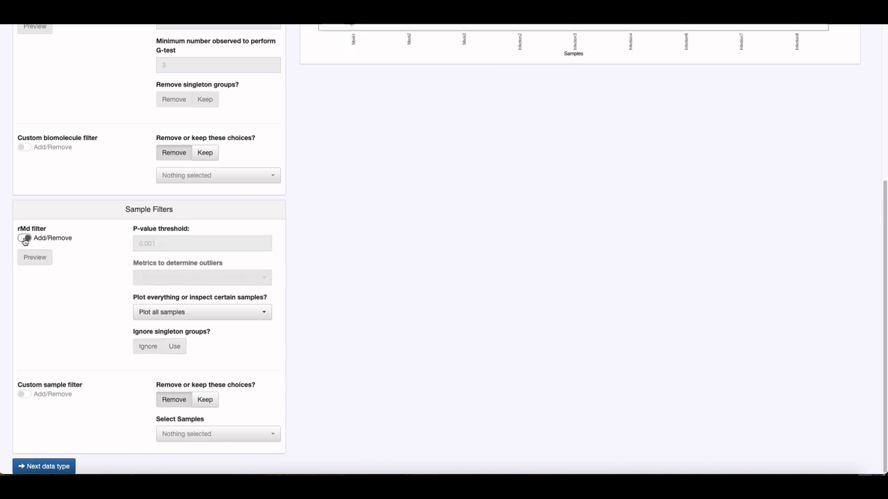
# Step: Examine the Positive data's sample outlier plot and continue to the data summaries
pyautogui.scroll(3, 873, 99)
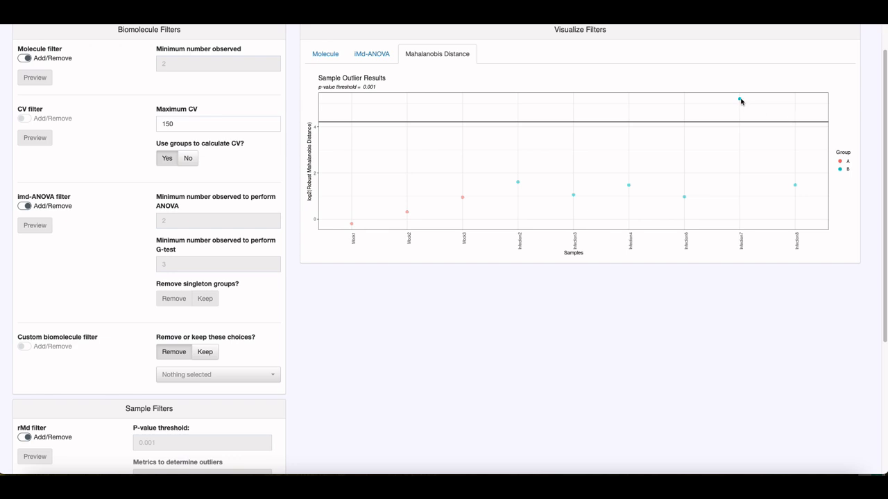
pyautogui.moveTo(885, 135); pyautogui.dragTo(826, 277)
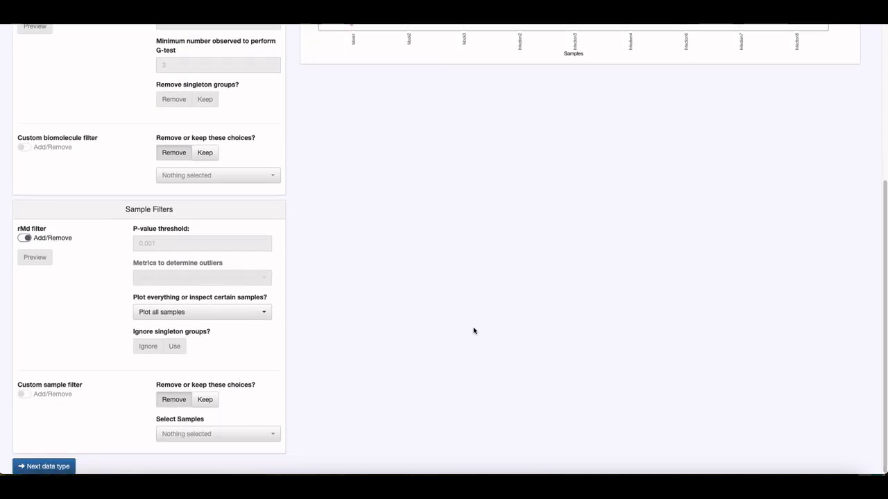
pyautogui.click(57, 466)
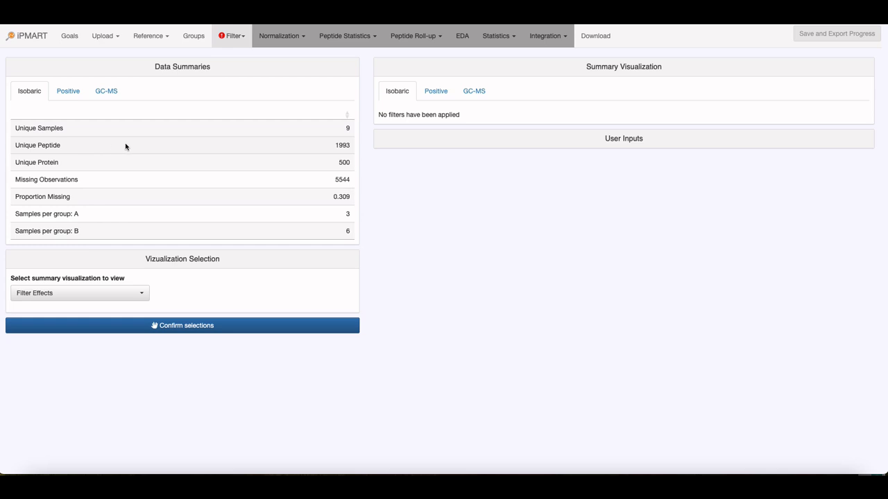
# Step: View the Isobaric summary as Sample Boxplots and Sample Correlation Heatmap, and select Missing Value Biomolecule Histogram
pyautogui.click(106, 292)
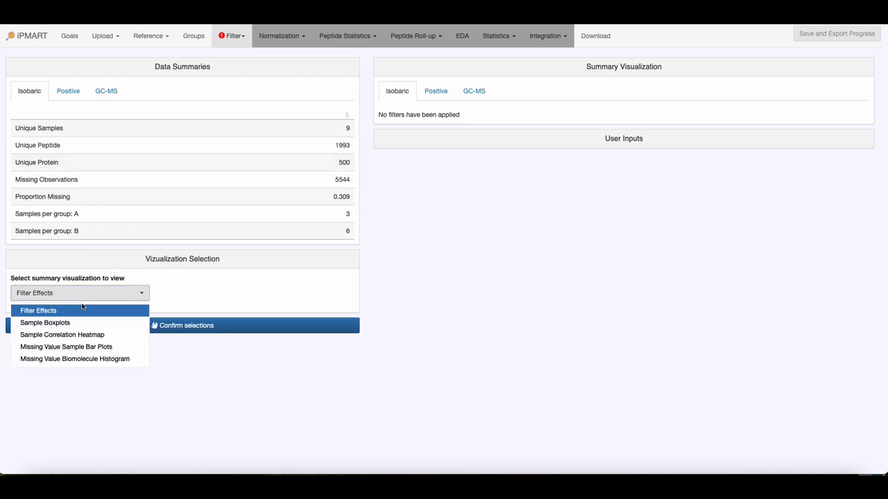
pyautogui.click(76, 321)
pyautogui.click(76, 296)
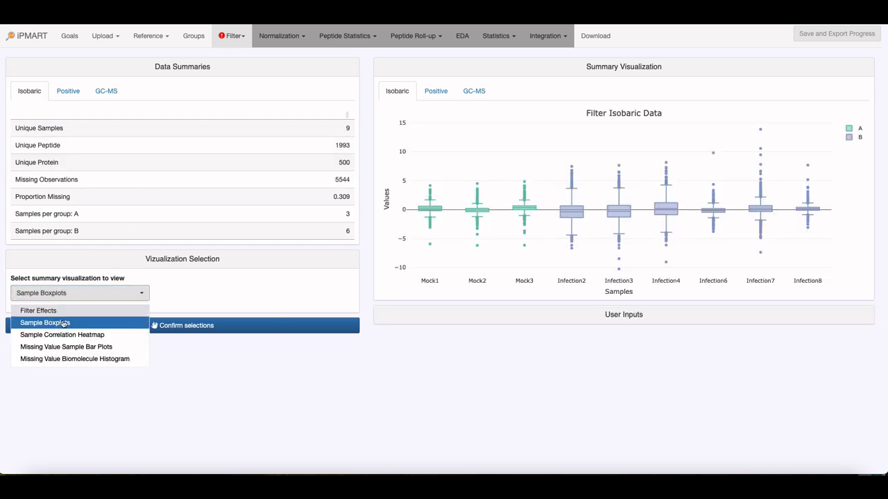
pyautogui.click(62, 334)
pyautogui.click(71, 296)
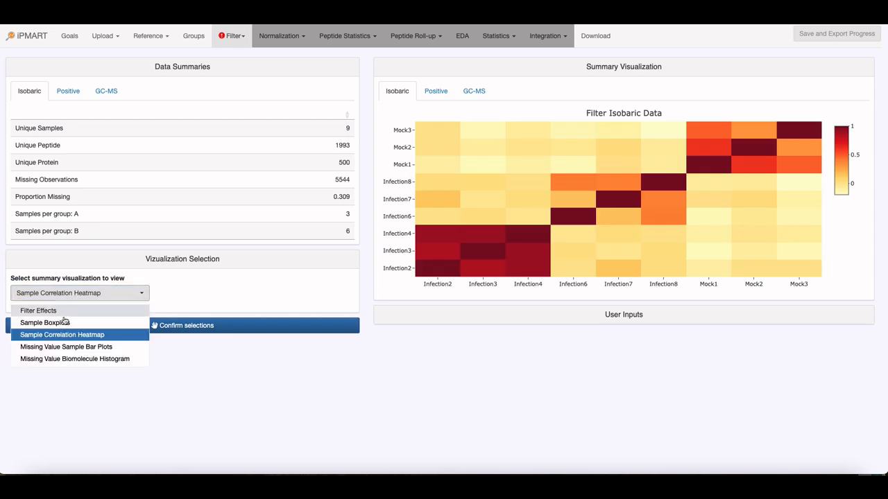
pyautogui.click(67, 359)
# Step: Confirm the filter selections, review the filters for the Isobaric, Positive and GC-MS data, and apply them all, staying on the filtering stage
pyautogui.click(145, 326)
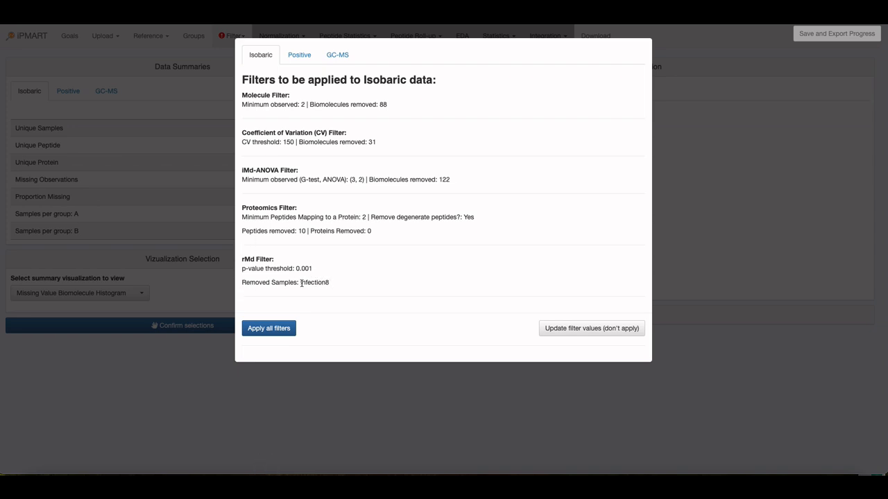
pyautogui.click(300, 60)
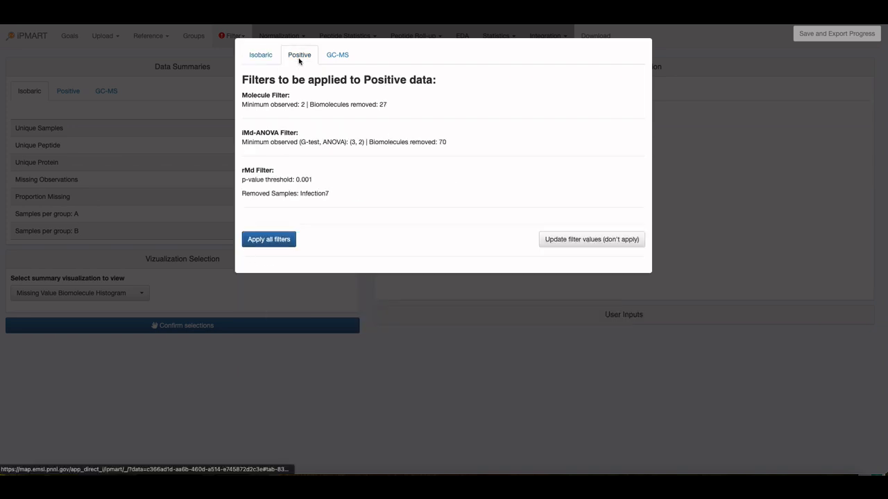
pyautogui.click(337, 58)
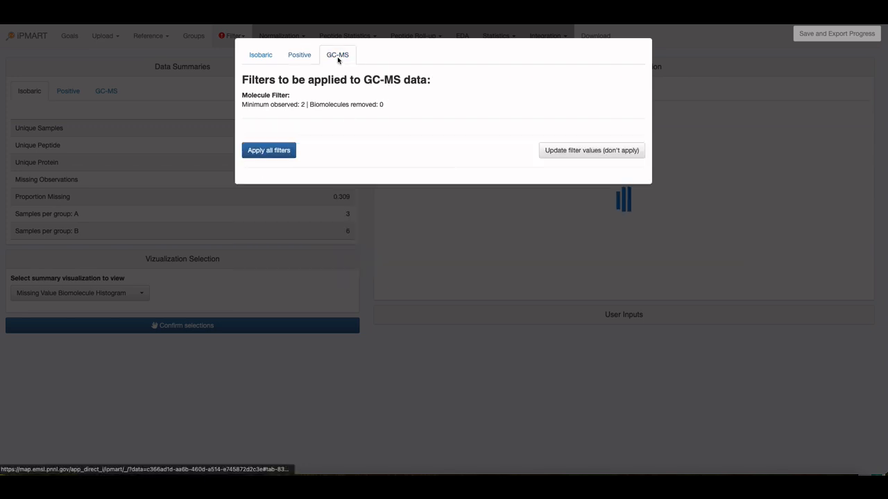
pyautogui.click(261, 55)
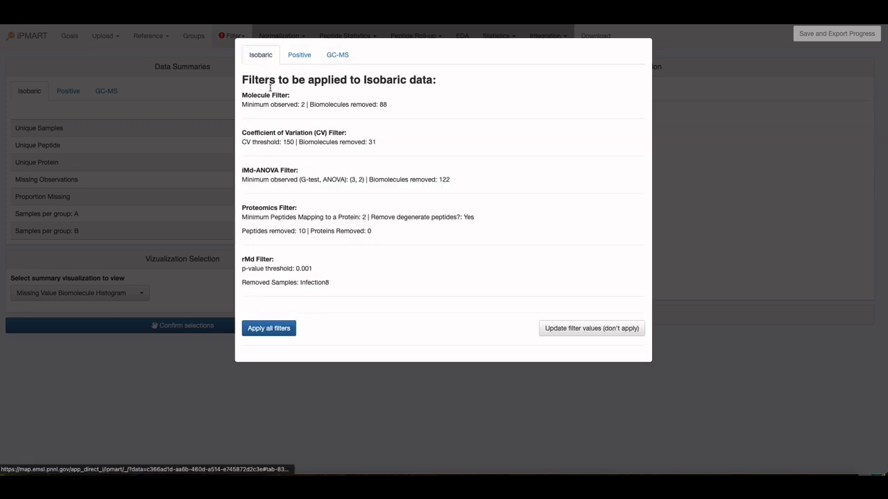
pyautogui.click(274, 328)
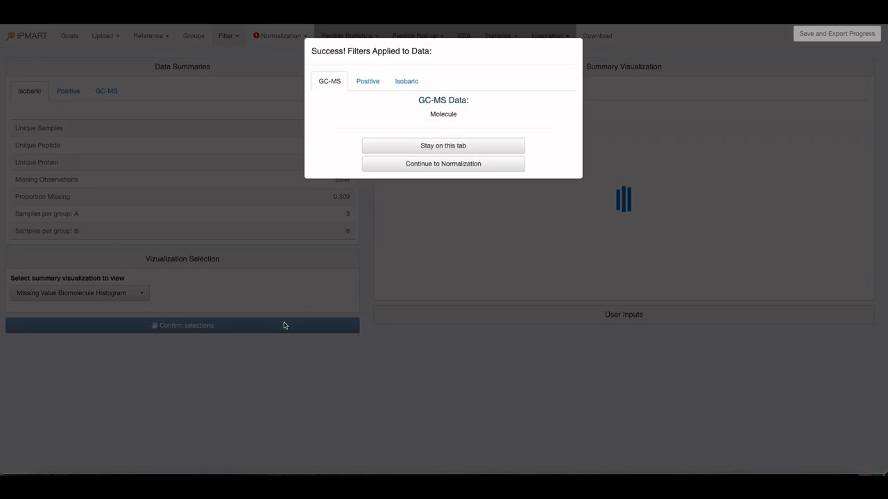
pyautogui.click(435, 146)
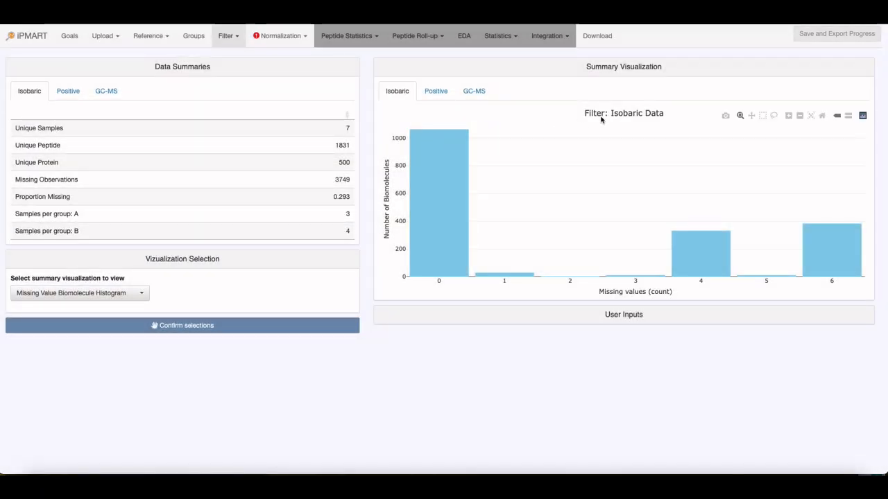
# Step: Examine the missing value biomolecule histograms for the filtered Positive and GC-MS data
pyautogui.click(443, 93)
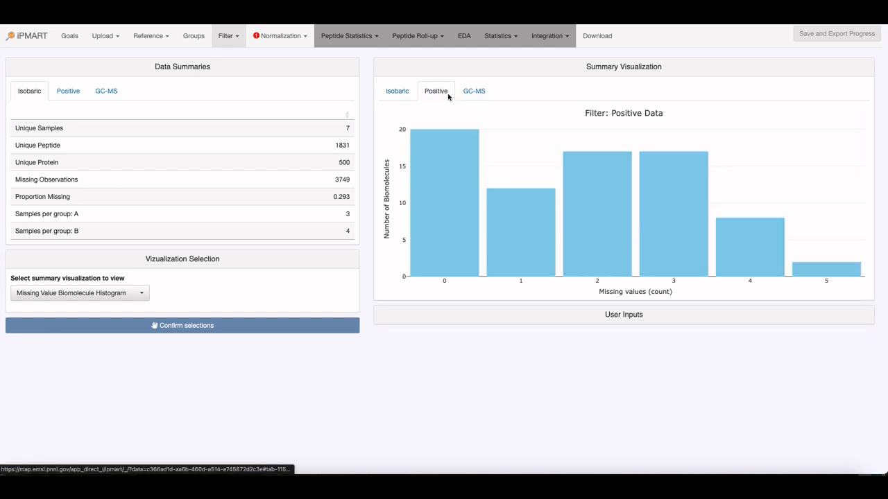
pyautogui.click(472, 96)
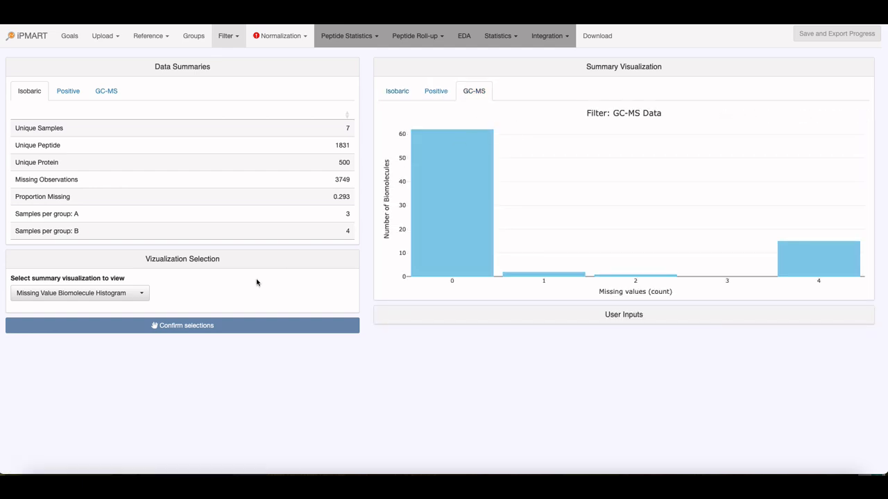
# Step: Show Filter Effects with Coefficient of Variation placed before Molecule for the Isobaric data, and inspect the Positive and GC-MS effects
pyautogui.click(104, 293)
pyautogui.click(123, 312)
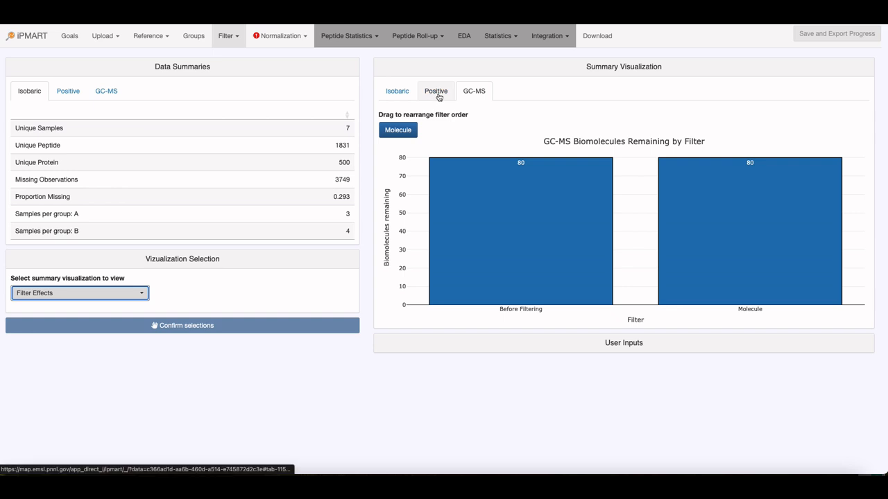
pyautogui.click(399, 92)
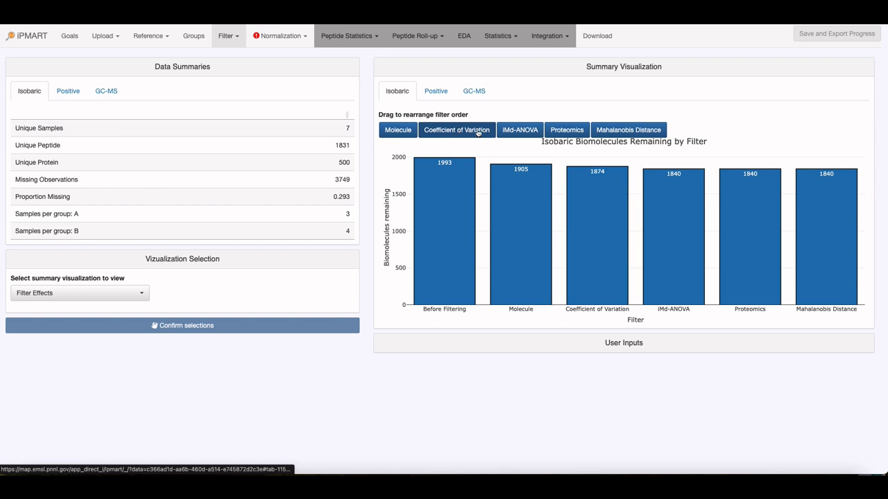
pyautogui.moveTo(478, 132)
pyautogui.mouseDown()
pyautogui.moveTo(416, 133)
pyautogui.moveTo(484, 132)
pyautogui.mouseUp()
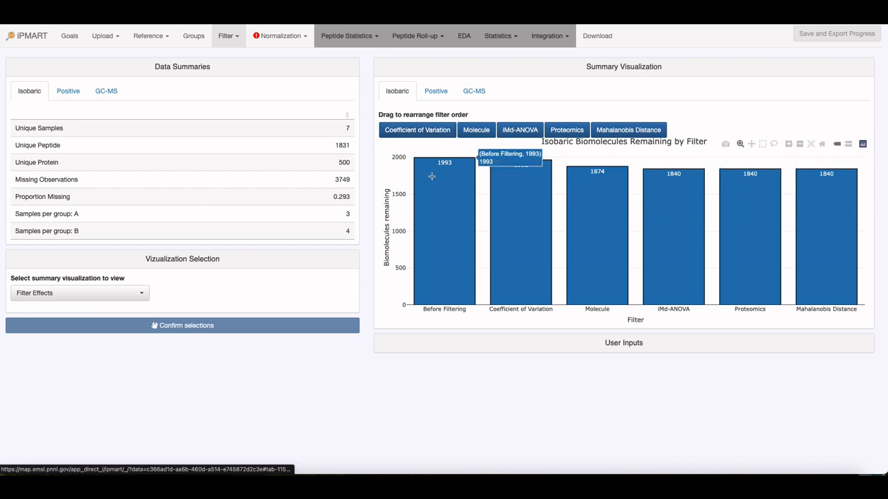
pyautogui.click(440, 93)
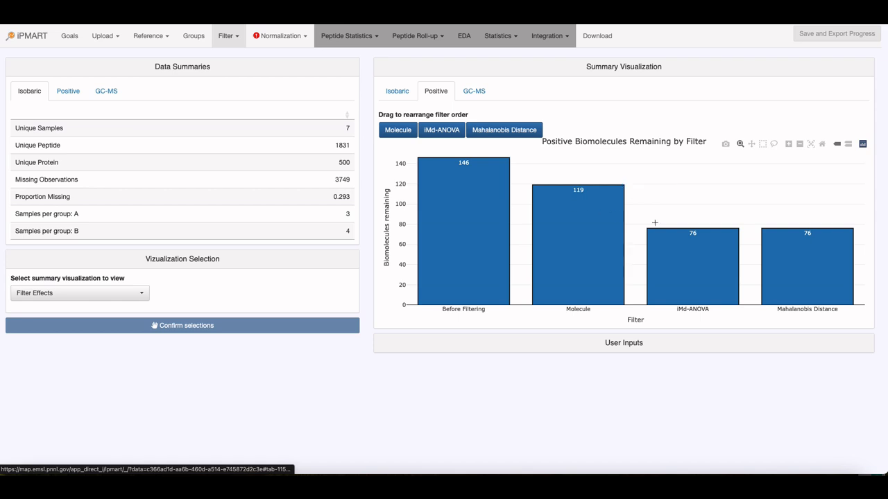
pyautogui.click(477, 91)
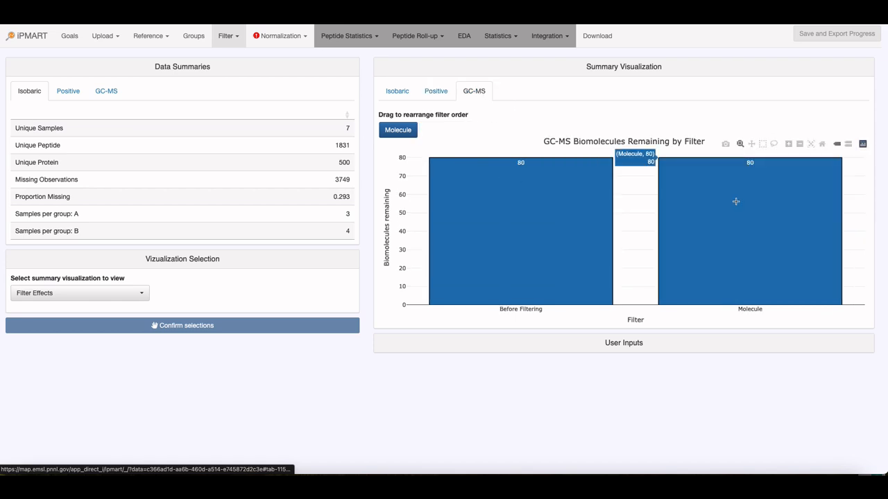
# Step: Proceed to normalization of the Isobaric data, choose SPANS - Proteomics only, and run SPANS with the default evaluation options
pyautogui.click(303, 43)
pyautogui.click(290, 66)
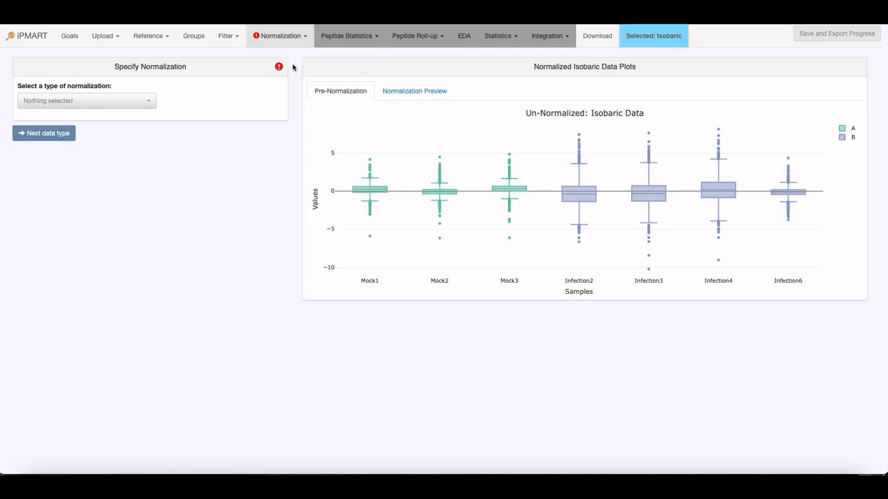
pyautogui.click(149, 108)
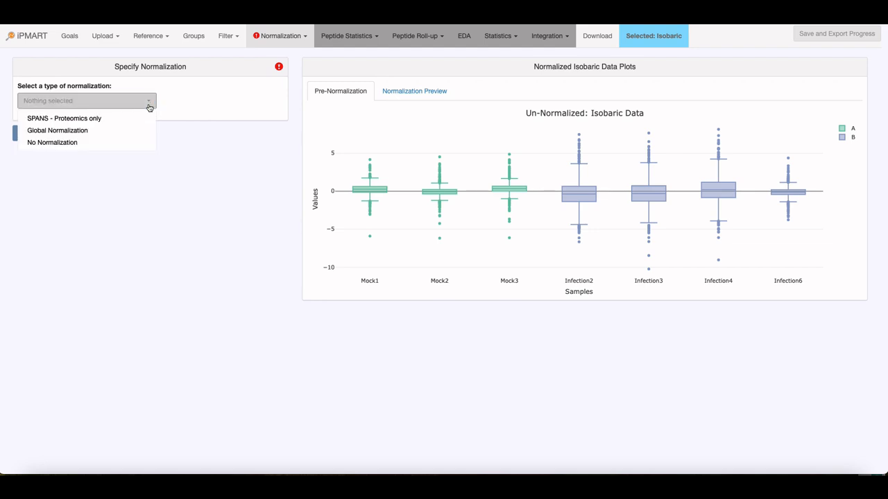
pyautogui.click(130, 119)
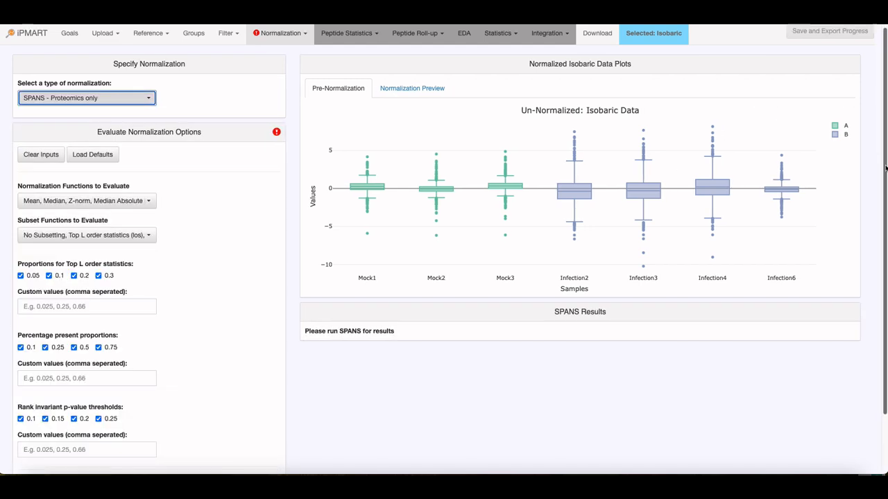
pyautogui.moveTo(884, 163); pyautogui.dragTo(882, 226)
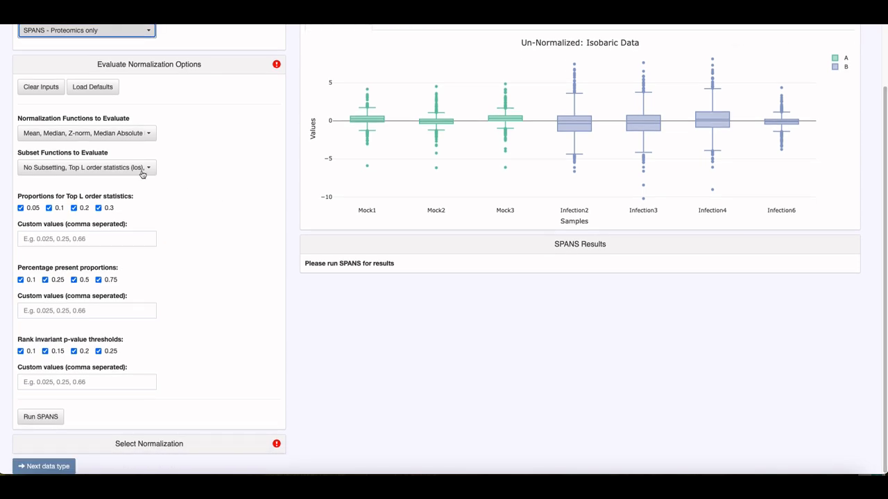
pyautogui.click(41, 416)
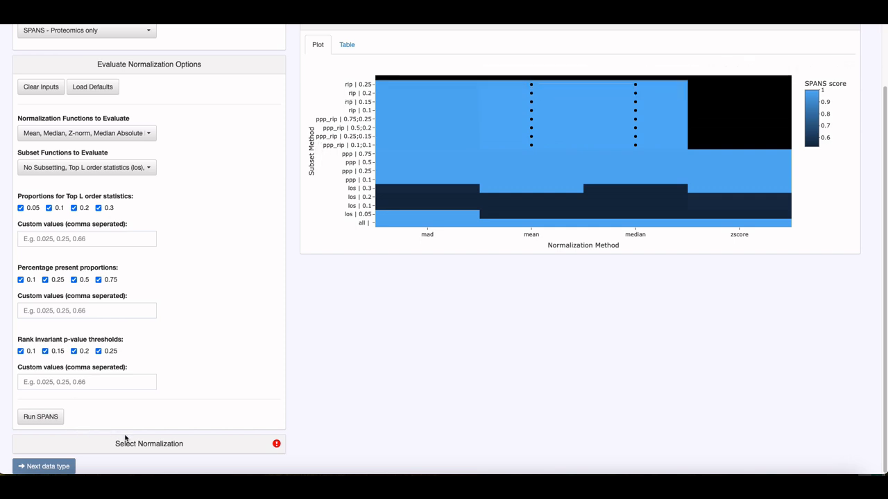
# Step: Open the normalization selection for the Isobaric data and choose Median as the normalization function
pyautogui.click(148, 448)
pyautogui.scroll(-3, 881, 315)
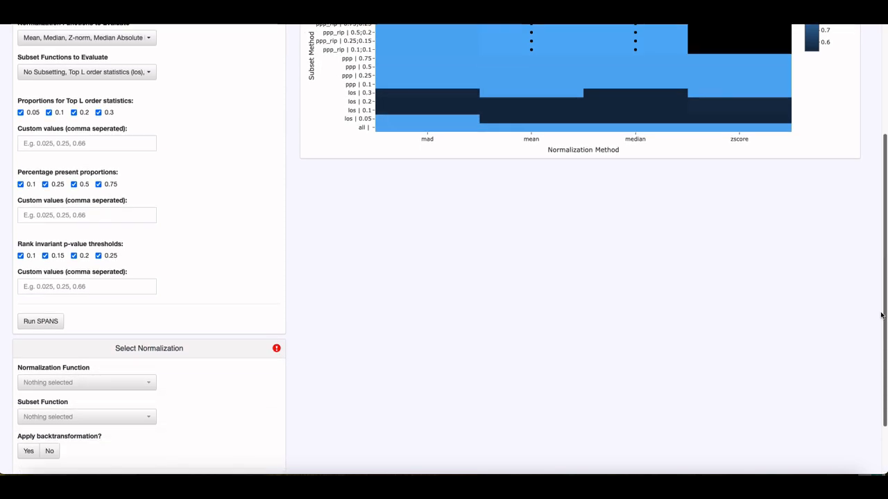
pyautogui.scroll(-2, 881, 316)
pyautogui.click(88, 312)
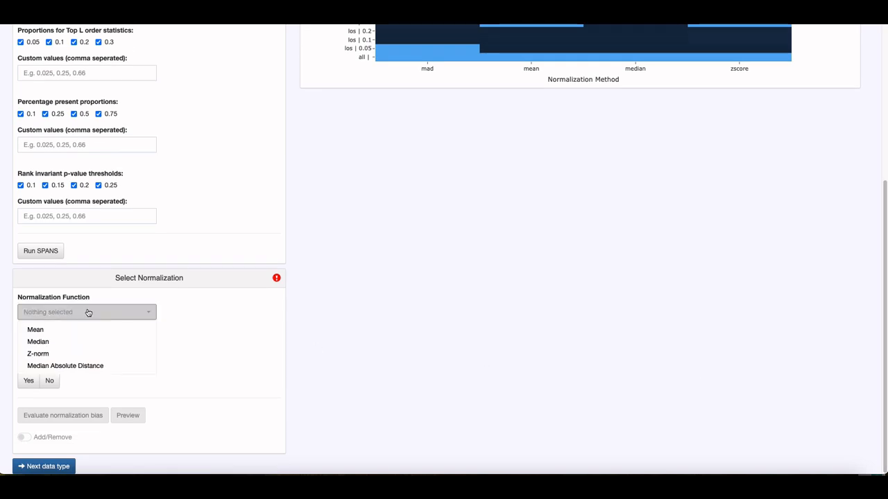
pyautogui.click(51, 341)
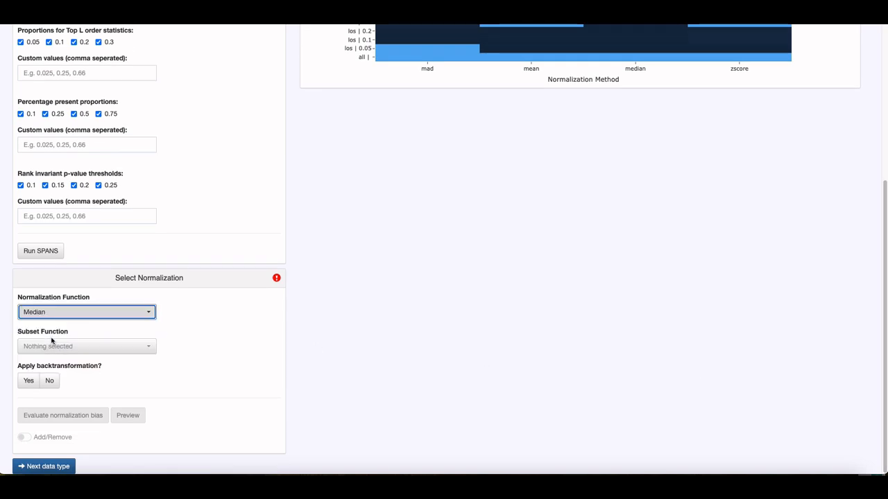
# Step: Set the subset function to Rank invariant (rip) with p-value 0.2, decline backtransformation, and add the normalization to the Isobaric data
pyautogui.click(64, 347)
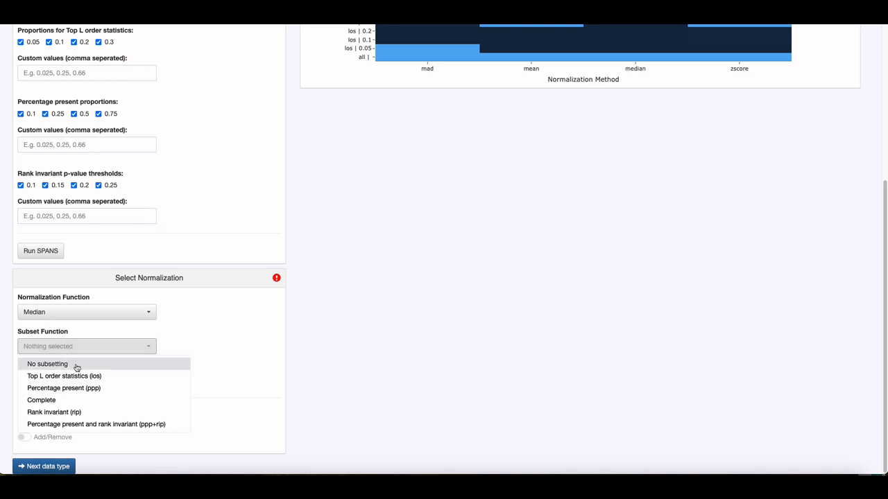
pyautogui.click(477, 351)
pyautogui.scroll(5, 865, 214)
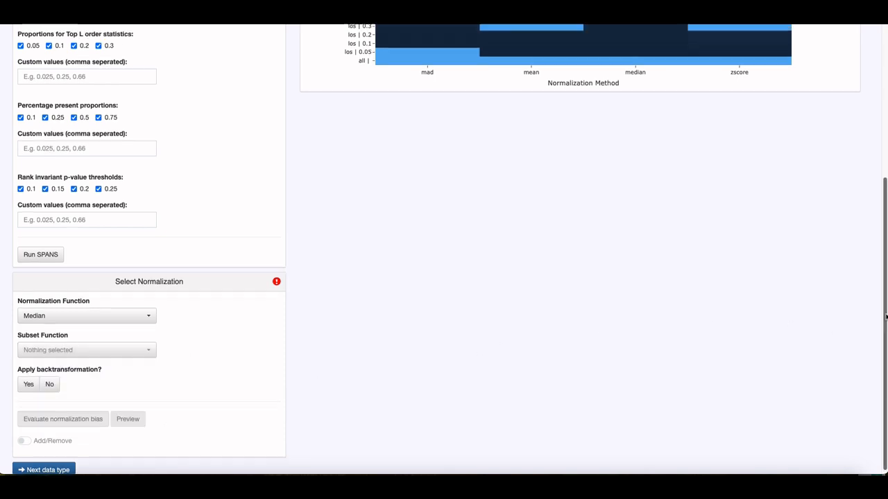
pyautogui.scroll(-5, 865, 229)
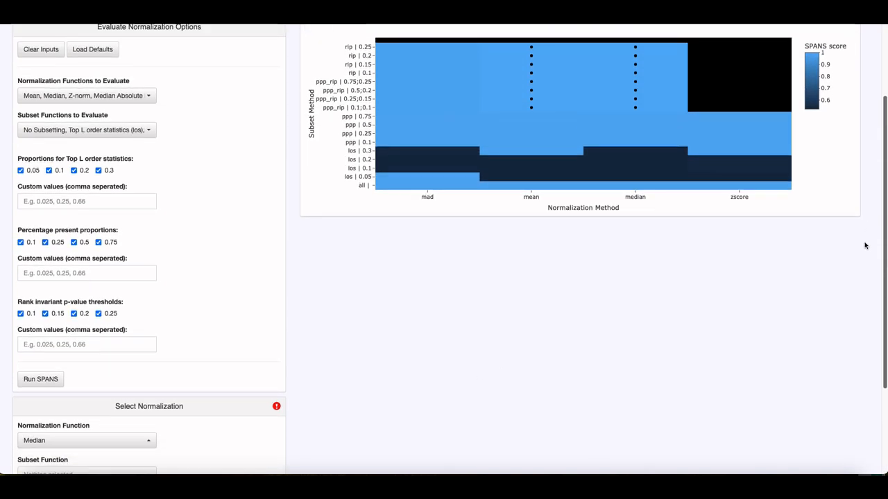
pyautogui.click(104, 348)
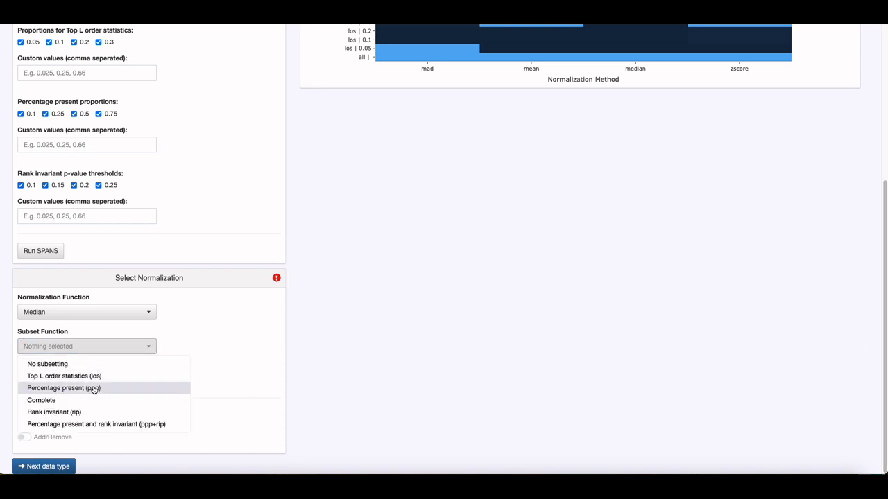
pyautogui.click(80, 413)
pyautogui.scroll(-1, 41, 387)
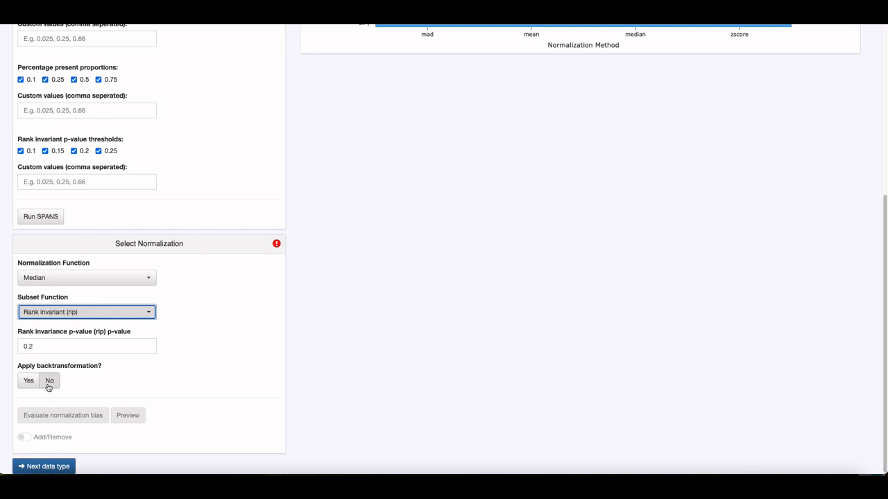
pyautogui.click(48, 385)
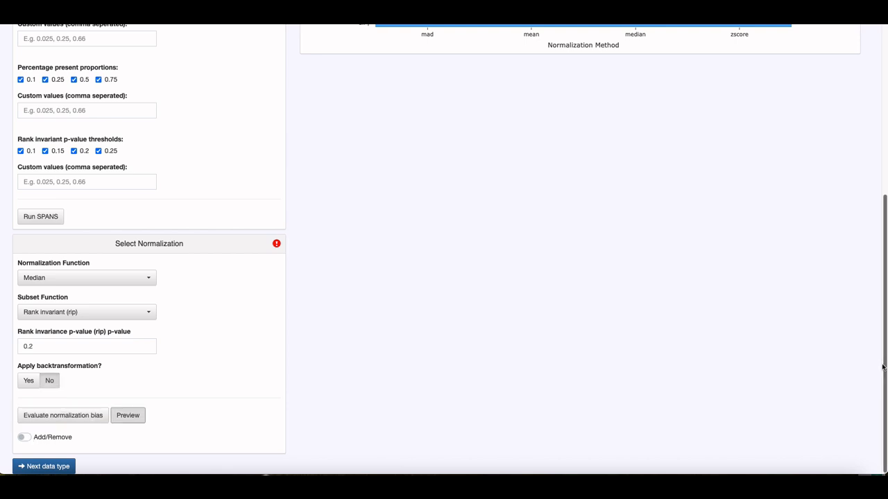
pyautogui.click(23, 440)
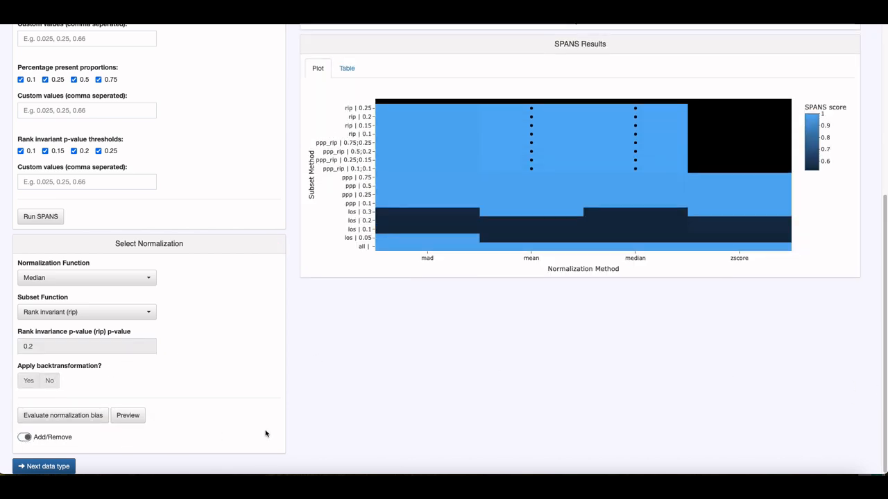
# Step: Evaluate the normalization bias for the Isobaric data and examine the location parameter plot by group and its p-value
pyautogui.click(61, 416)
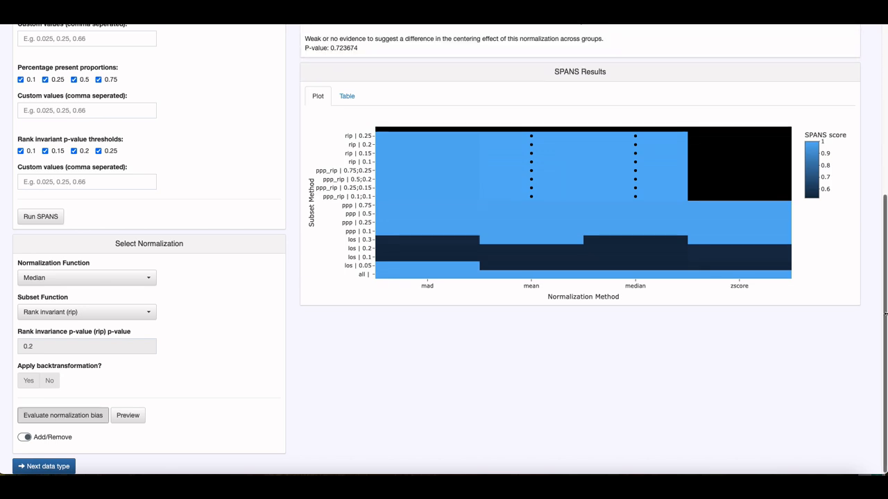
pyautogui.scroll(3, 797, 210)
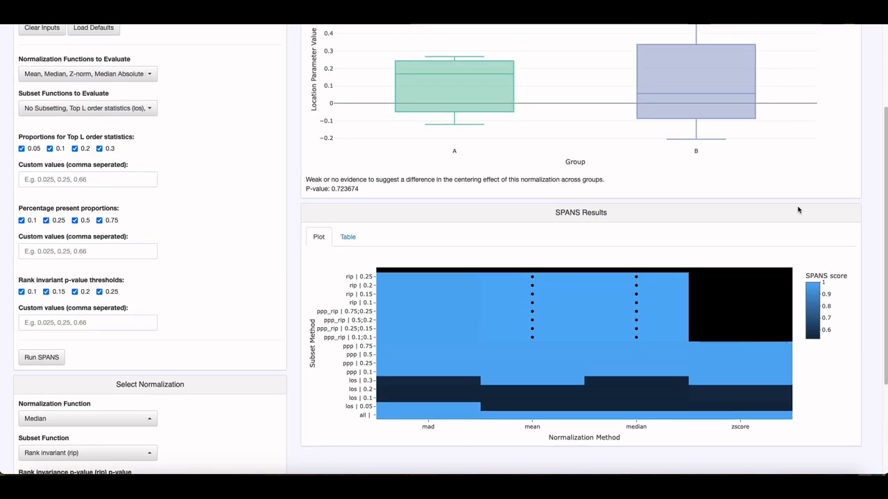
pyautogui.scroll(2, 361, 192)
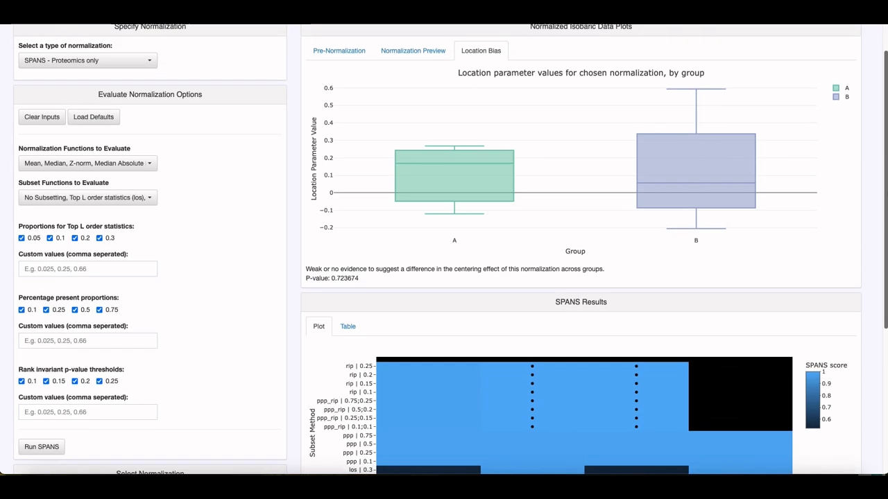
pyautogui.scroll(1, 444, 250)
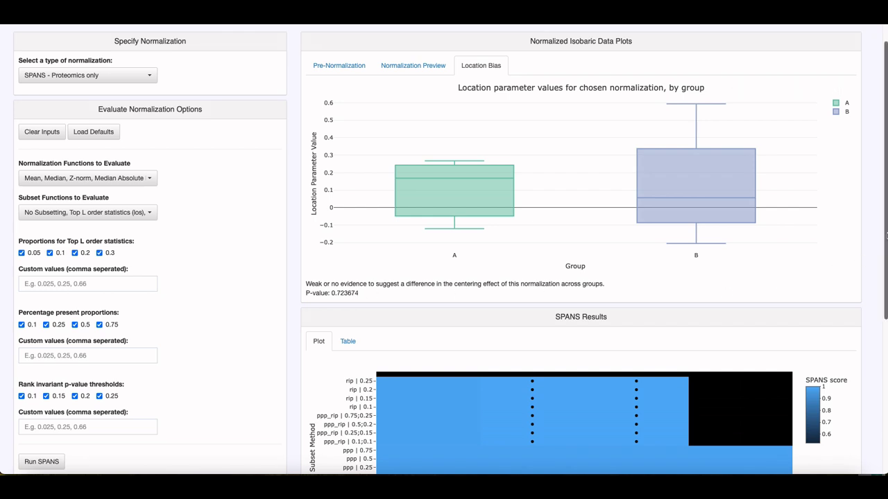
pyautogui.scroll(-5, 886, 236)
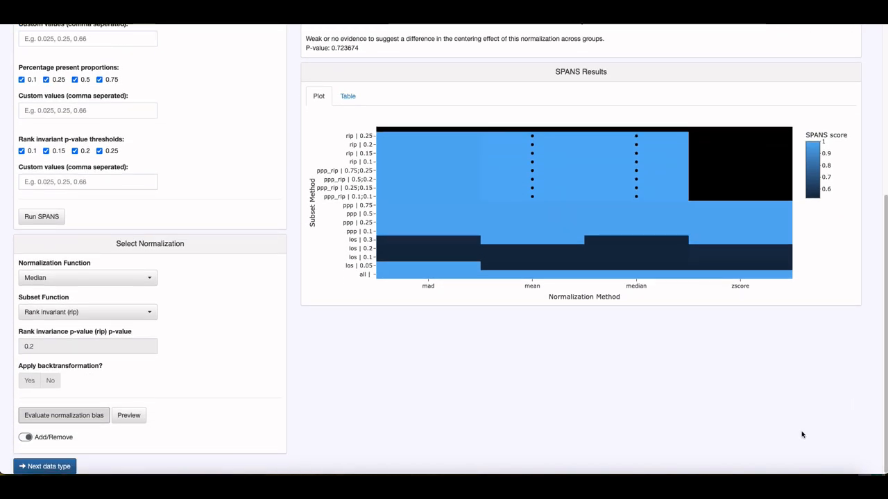
# Step: Proceed to the Positive data and set up Global Normalization with Median, No Subsetting and no backtransformation
pyautogui.click(34, 467)
pyautogui.click(92, 101)
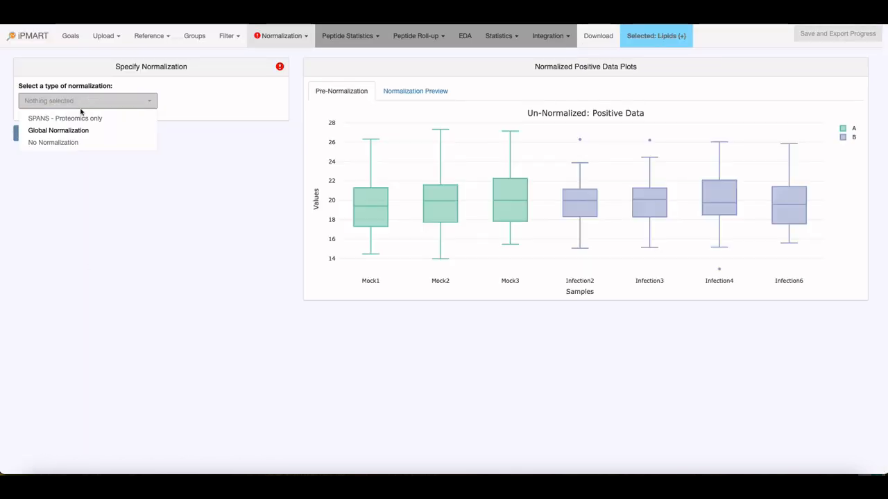
pyautogui.click(66, 131)
pyautogui.click(73, 168)
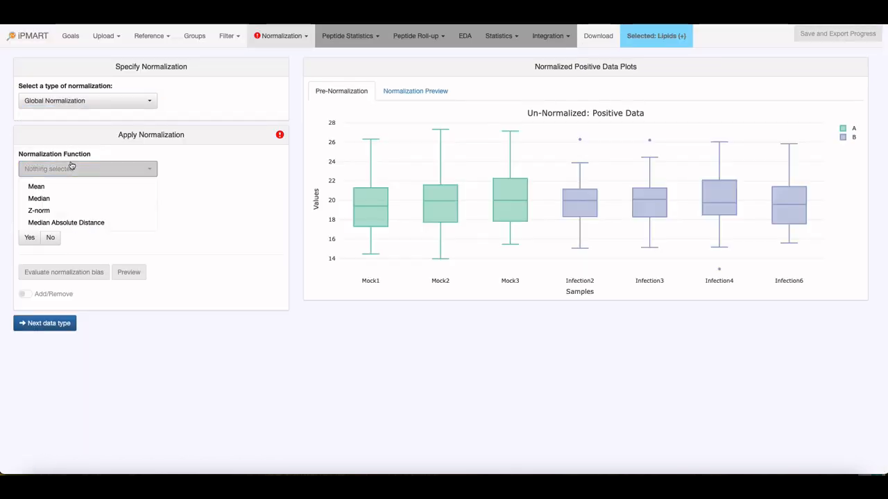
pyautogui.click(48, 199)
pyautogui.click(54, 204)
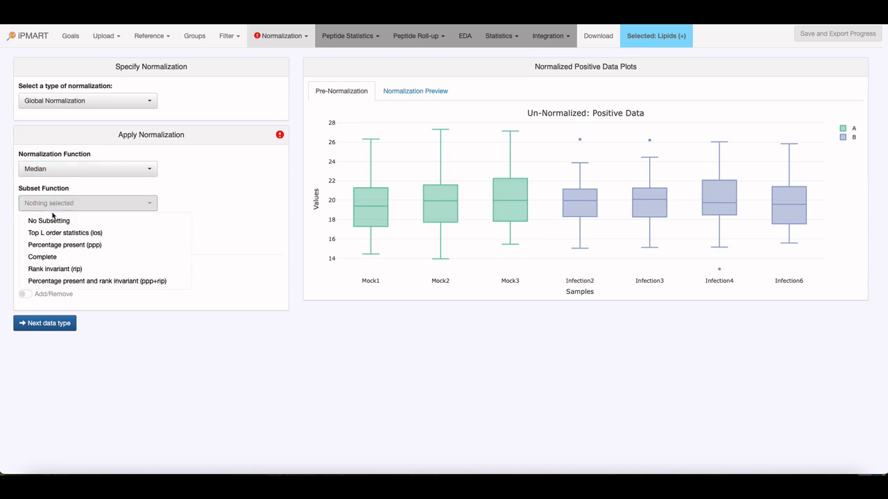
pyautogui.click(49, 220)
pyautogui.click(50, 237)
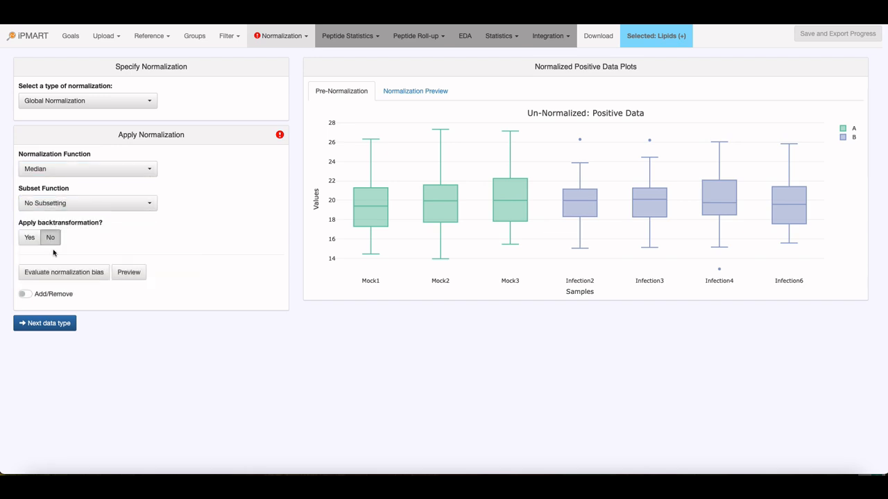
# Step: Evaluate the normalization bias for the Positive data and read the evidence statement and p-value
pyautogui.click(62, 274)
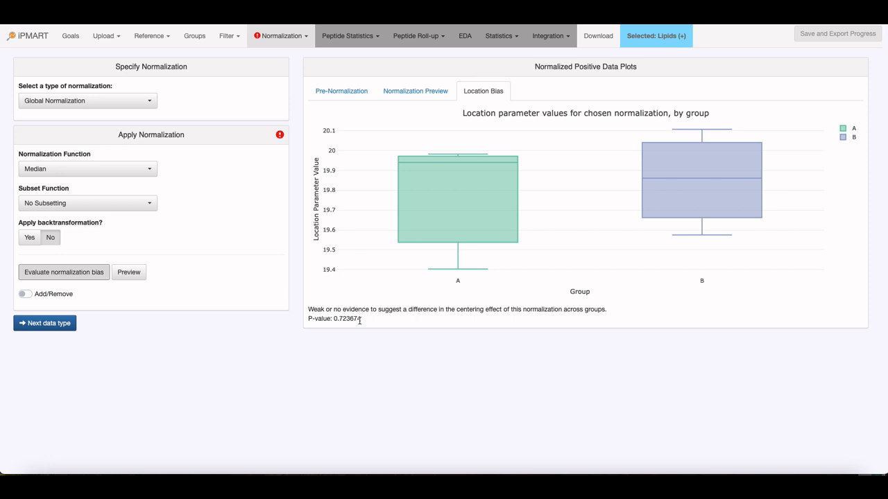
pyautogui.moveTo(359, 321); pyautogui.dragTo(308, 311)
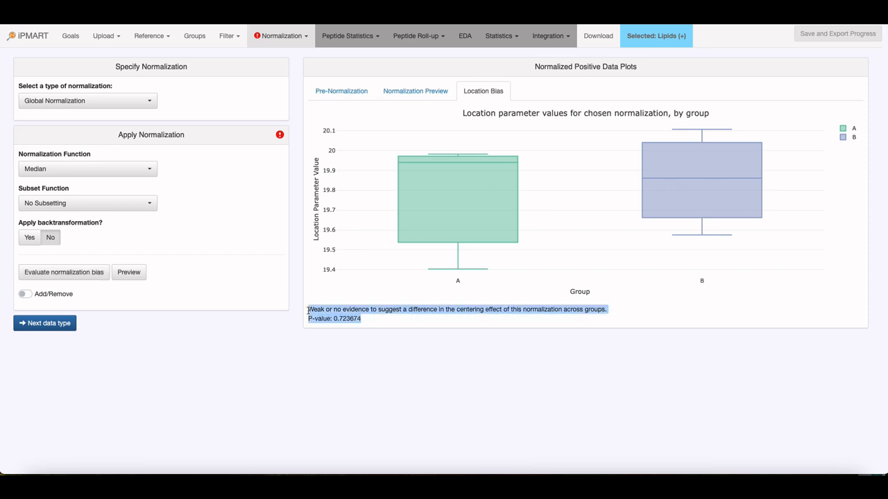
pyautogui.click(226, 341)
# Step: Add the Median normalization to the Positive data and compare the boxplots before and after normalization
pyautogui.click(28, 295)
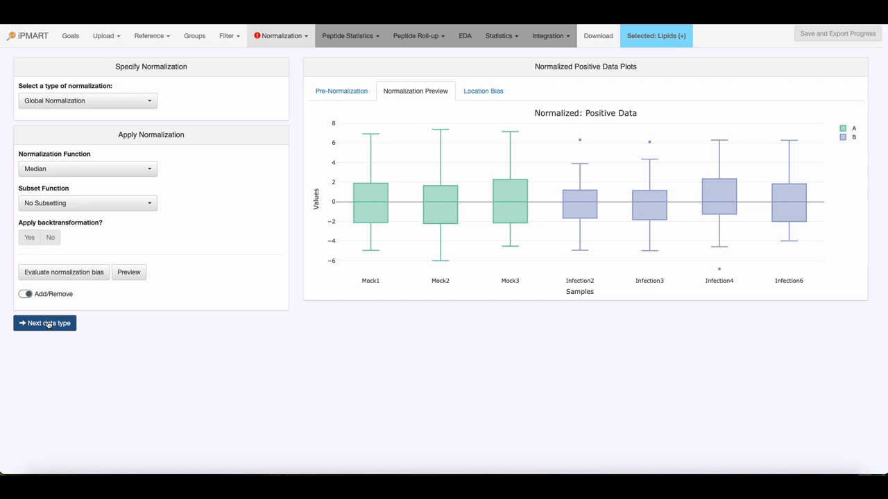
pyautogui.click(344, 92)
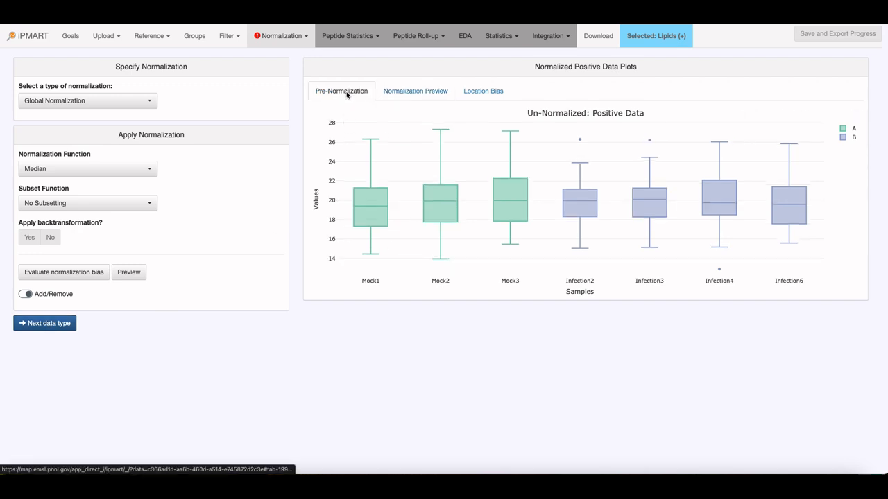
pyautogui.click(412, 93)
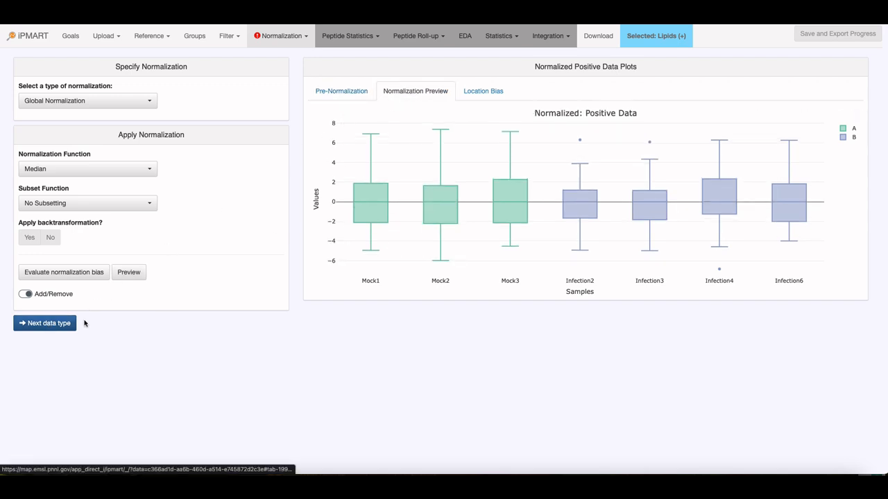
# Step: Proceed to the GC-MS data and set up Global Normalization with Median, No Subsetting and no backtransformation
pyautogui.click(63, 324)
pyautogui.click(104, 101)
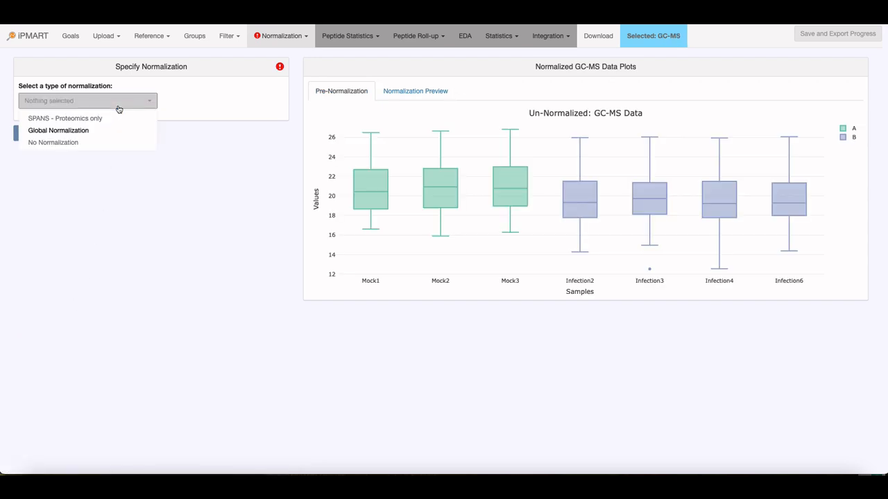
pyautogui.click(101, 133)
pyautogui.click(71, 171)
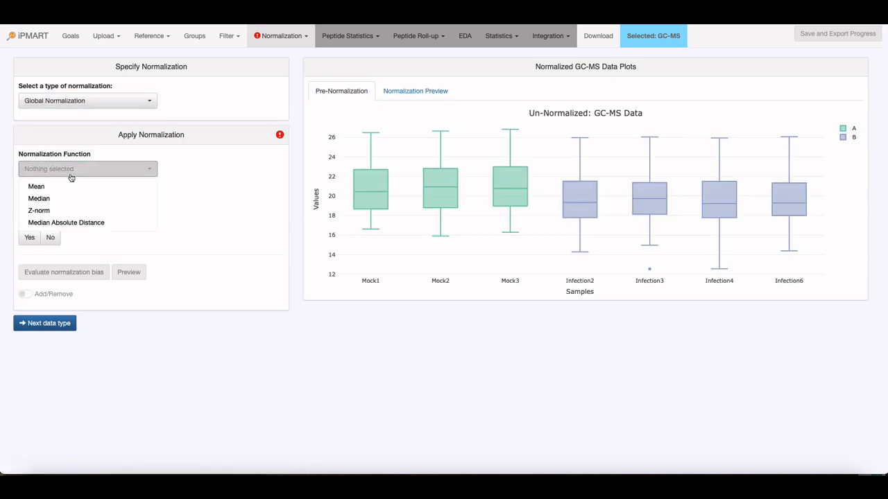
pyautogui.click(64, 196)
pyautogui.click(62, 203)
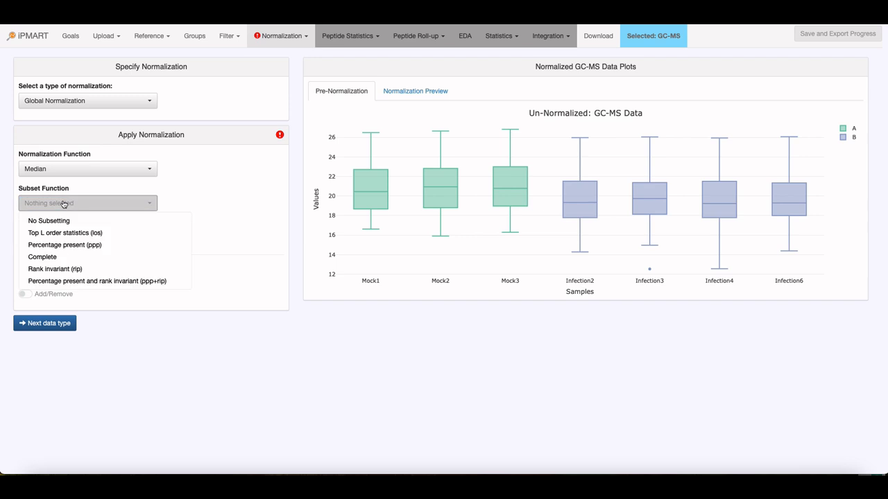
pyautogui.click(64, 221)
pyautogui.click(50, 238)
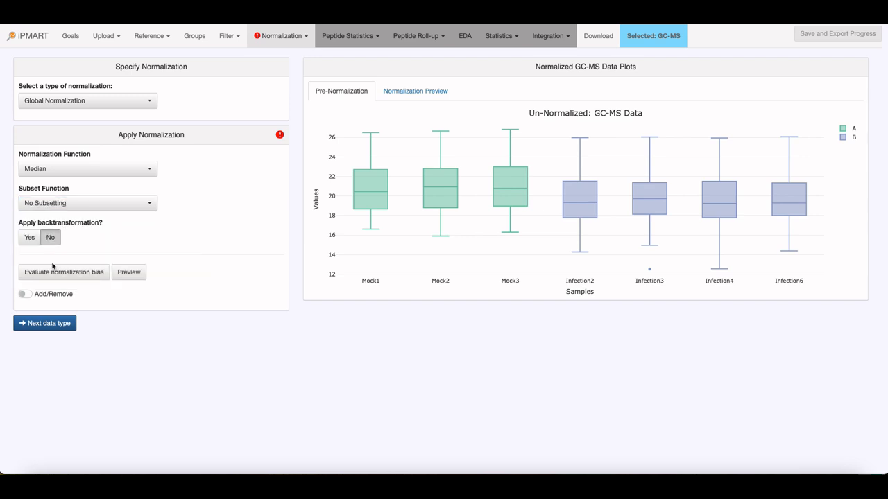
# Step: Evaluate the Median normalization bias for the GC-MS data, change the normalization function to Z-norm, and evaluate the bias again
pyautogui.click(55, 271)
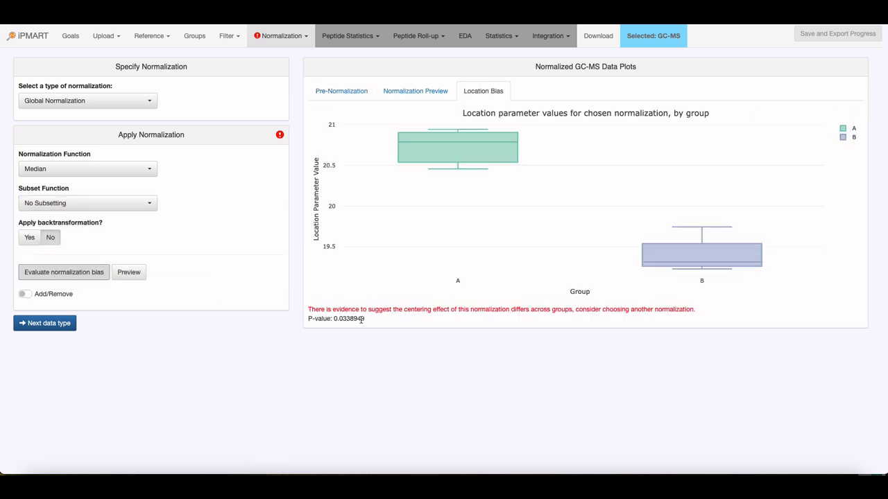
pyautogui.moveTo(361, 320); pyautogui.dragTo(336, 320)
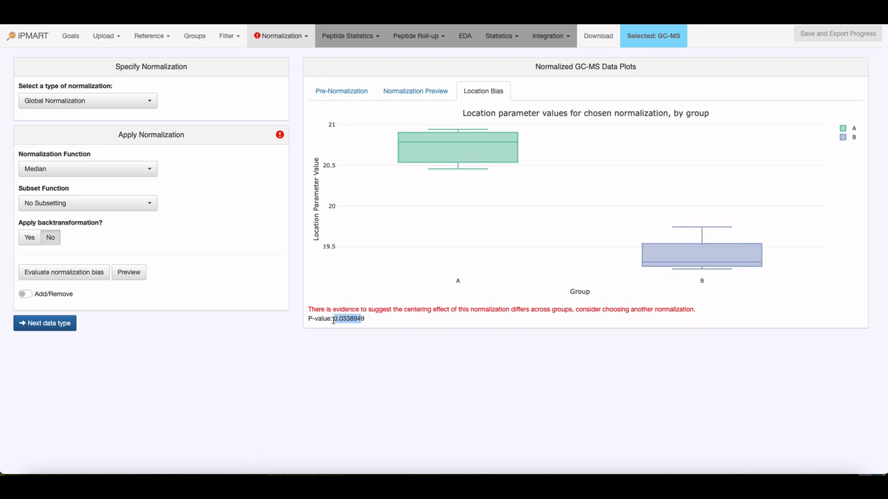
pyautogui.click(69, 168)
pyautogui.click(69, 211)
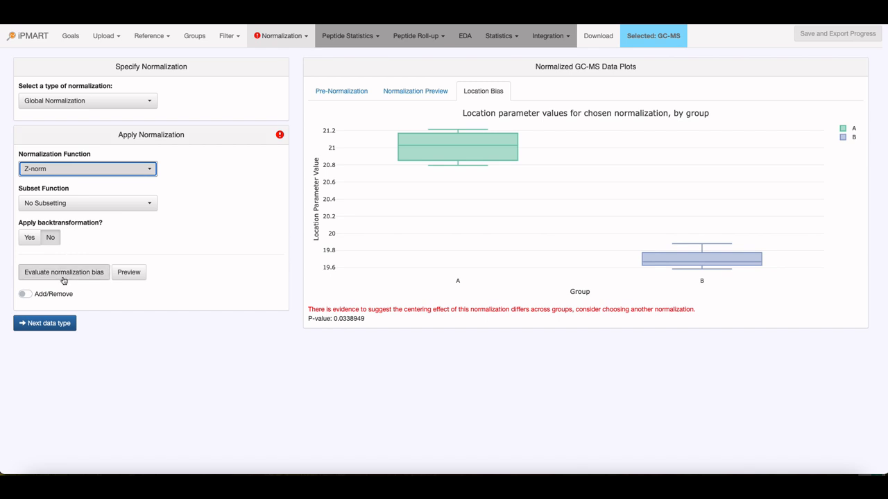
pyautogui.click(89, 274)
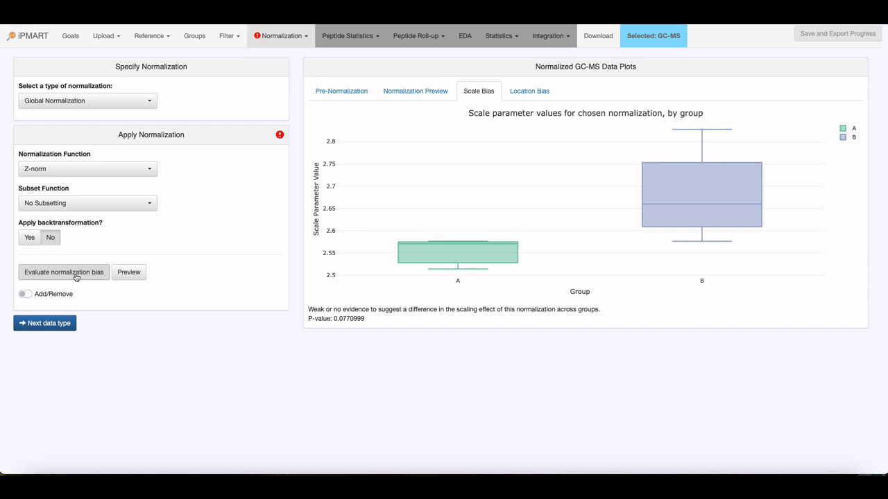
# Step: Add the Z-norm normalization to the GC-MS data and proceed to review the Positive and GC-MS data summaries
pyautogui.click(24, 294)
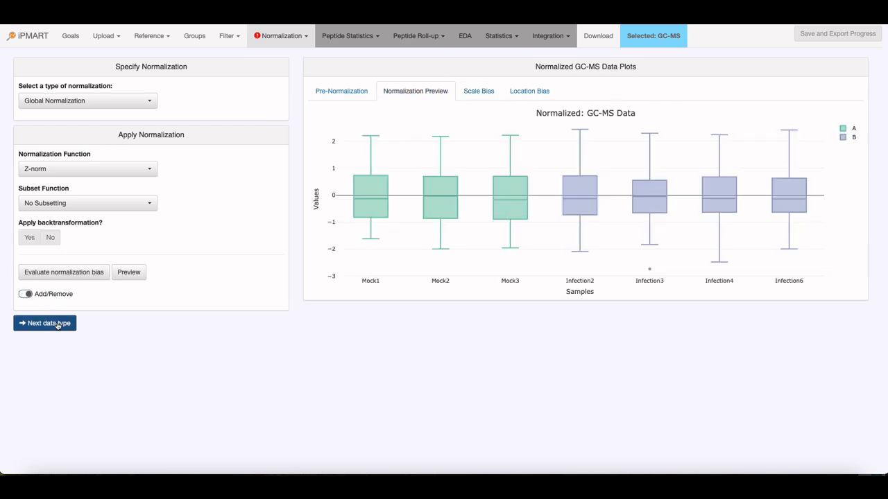
pyautogui.click(58, 325)
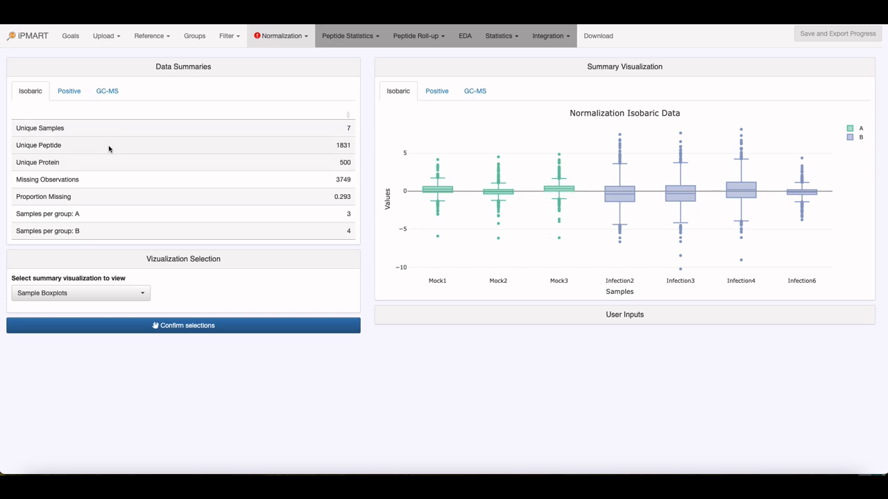
pyautogui.click(66, 91)
pyautogui.click(108, 93)
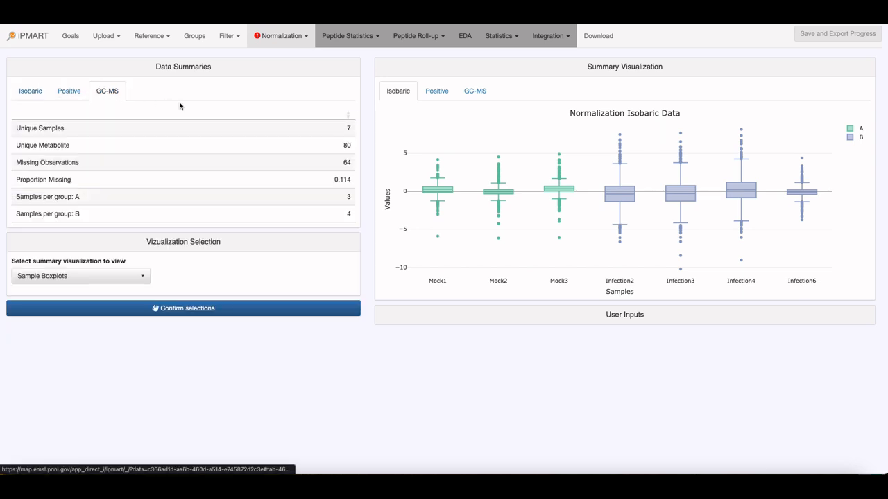
# Step: Compare the normalized sample boxplots of the Positive, GC-MS and Isobaric data
pyautogui.click(432, 100)
pyautogui.click(464, 97)
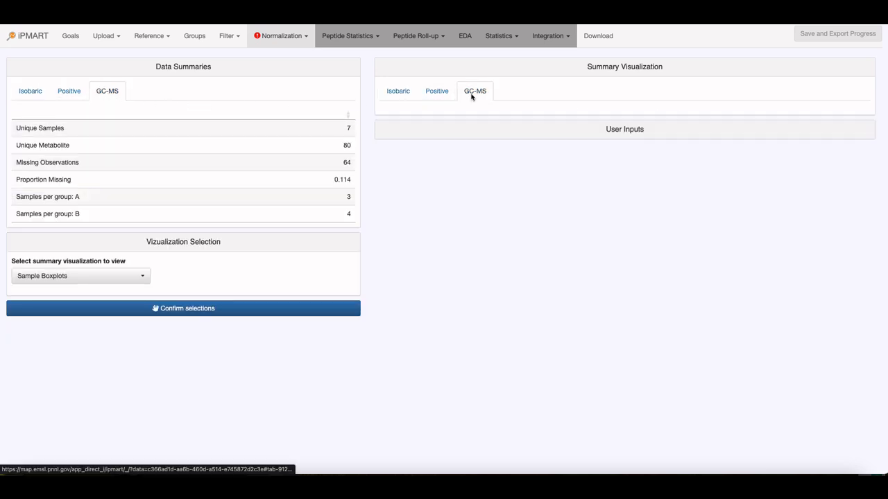
pyautogui.click(447, 97)
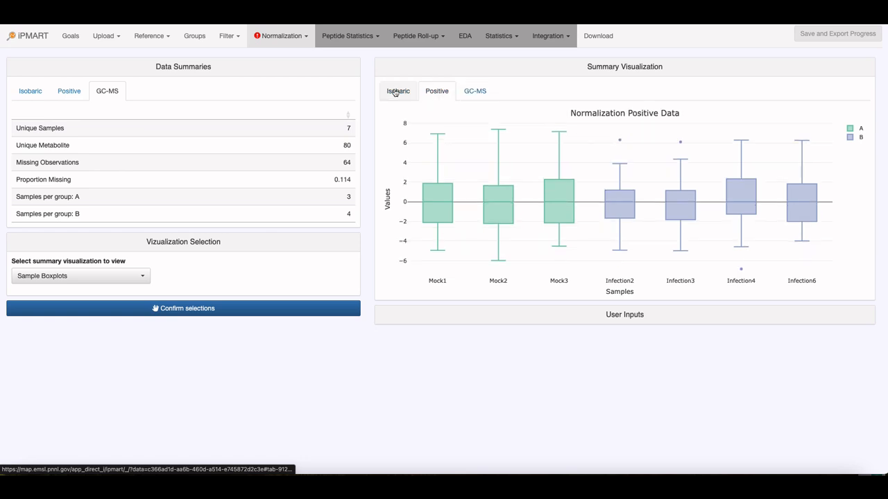
pyautogui.click(395, 91)
# Step: Review the Isobaric data's correlation heatmap, missing value sample bar plots, missing value biomolecule histogram and Principal Component Analysis
pyautogui.click(86, 276)
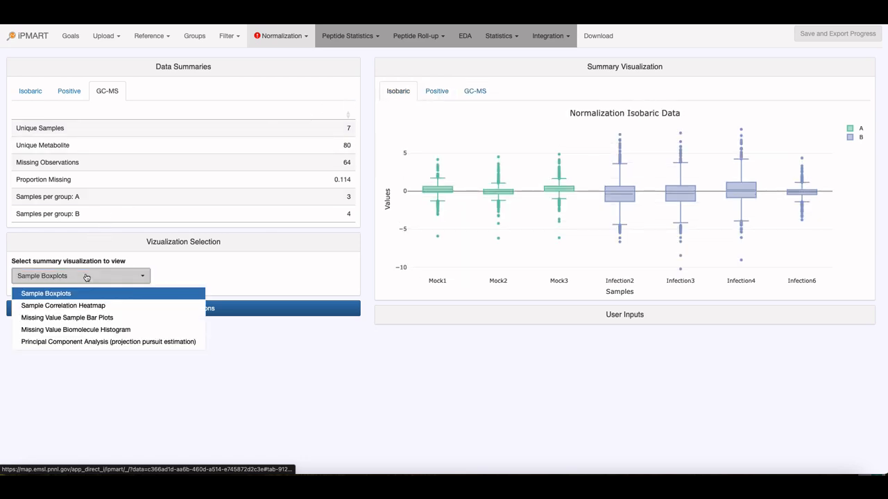
pyautogui.click(90, 304)
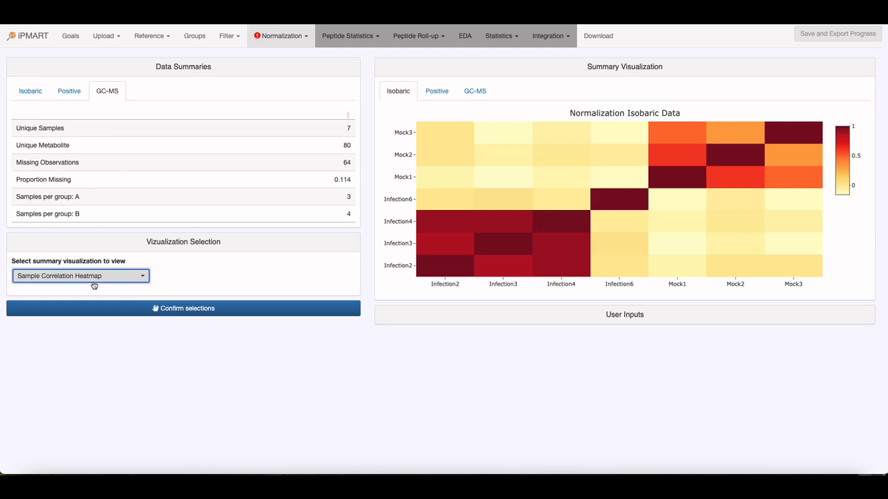
pyautogui.click(92, 278)
pyautogui.click(84, 318)
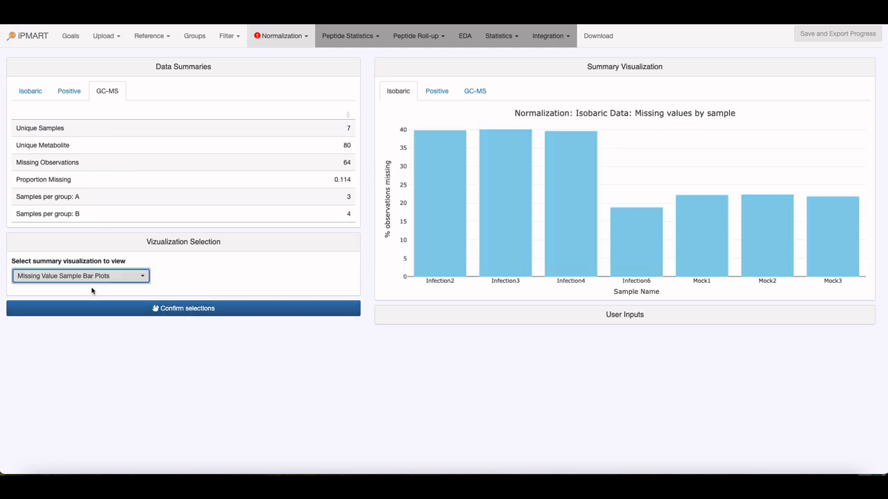
pyautogui.click(91, 278)
pyautogui.click(85, 328)
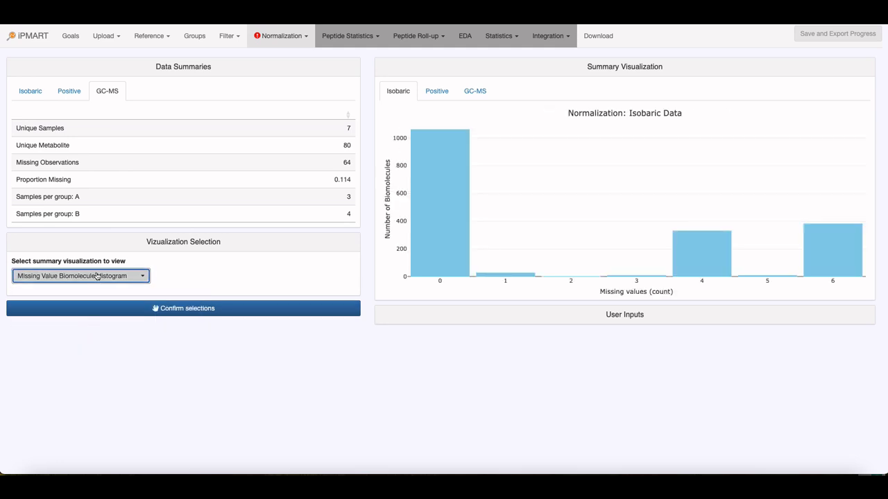
pyautogui.click(97, 276)
pyautogui.click(89, 340)
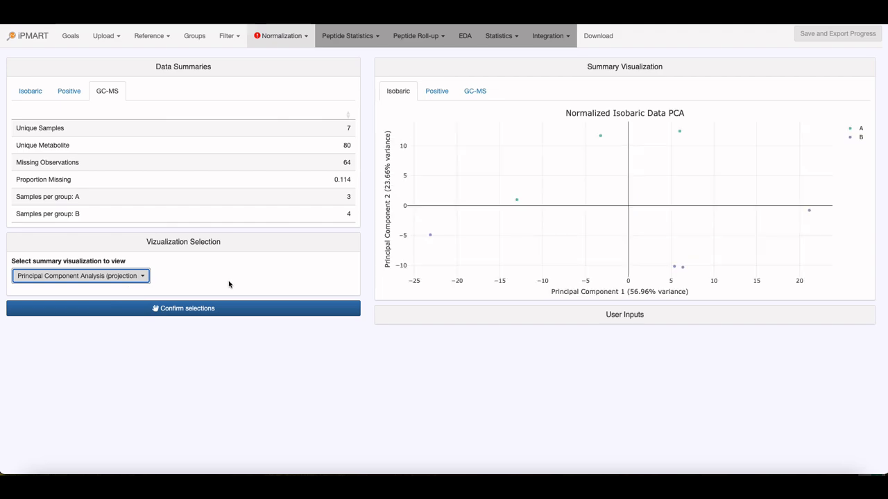
# Step: Confirm the normalization selections, review the settings applied to the Positive and Isobaric data, and continue to Peptide Statistics
pyautogui.click(215, 304)
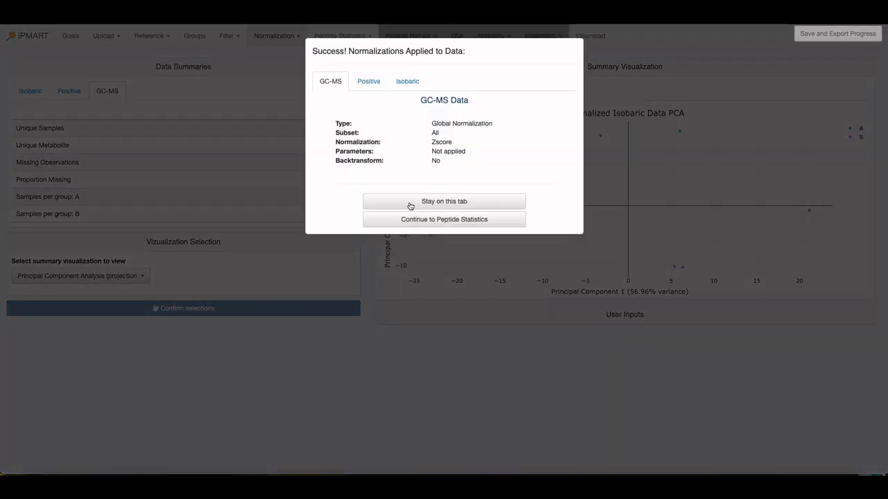
pyautogui.click(370, 83)
pyautogui.click(407, 84)
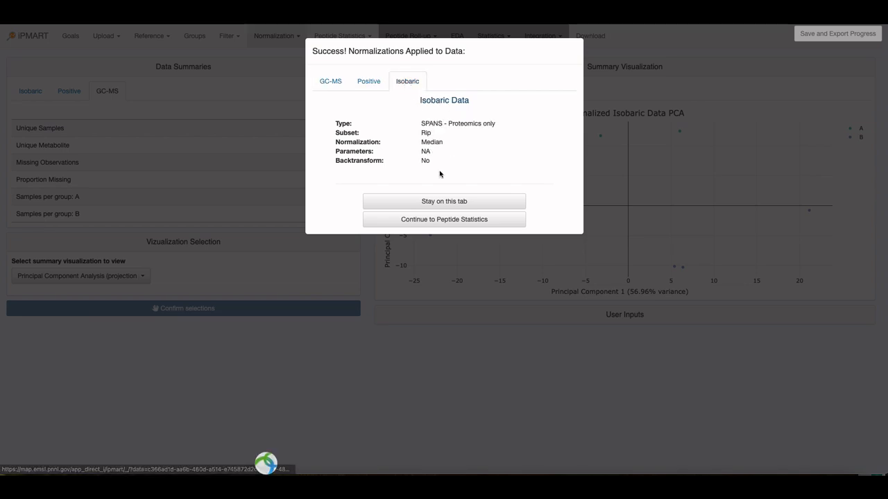
pyautogui.click(438, 219)
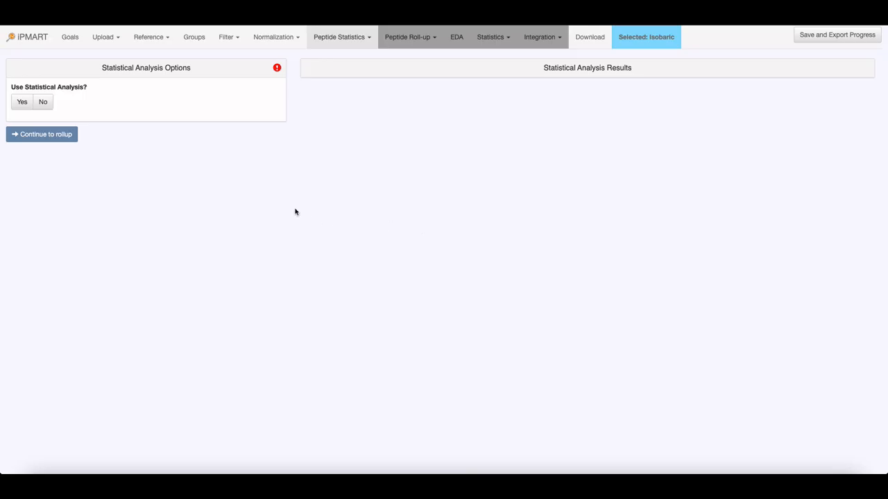
# Step: Enable statistical analysis and perform iMd-ANOVA on the Isobaric peptides with all pairwise comparisons and the ANOVA test method
pyautogui.click(18, 104)
pyautogui.click(32, 136)
pyautogui.click(34, 135)
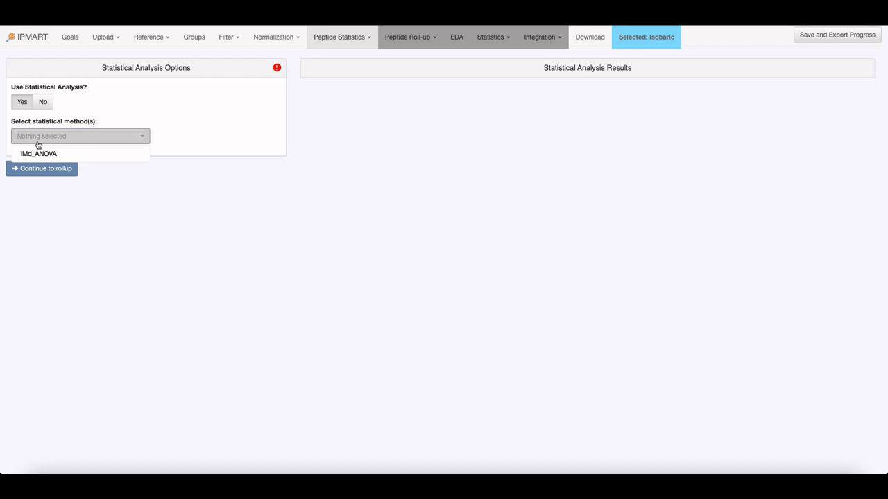
pyautogui.click(38, 154)
pyautogui.click(66, 215)
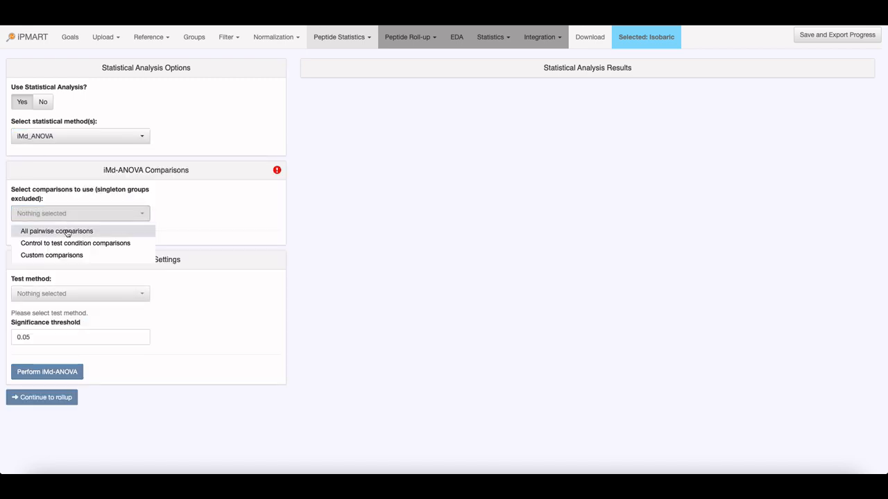
pyautogui.click(70, 231)
pyautogui.click(89, 335)
pyautogui.click(84, 350)
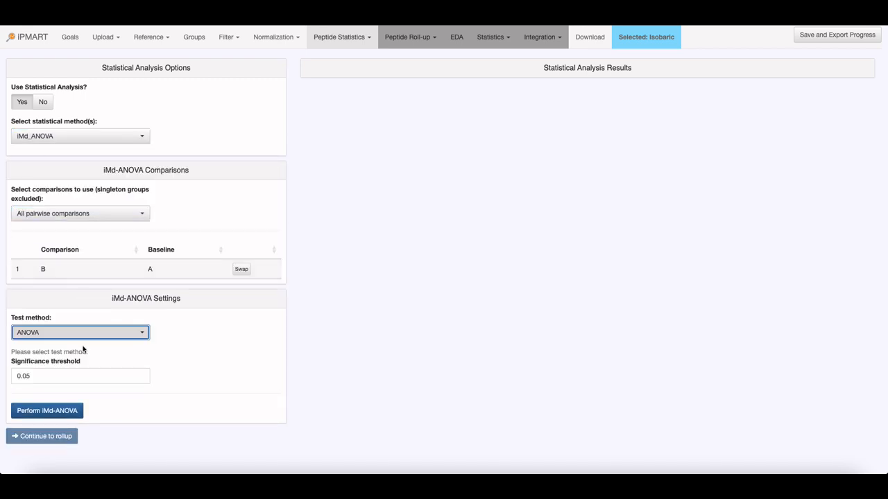
pyautogui.click(66, 439)
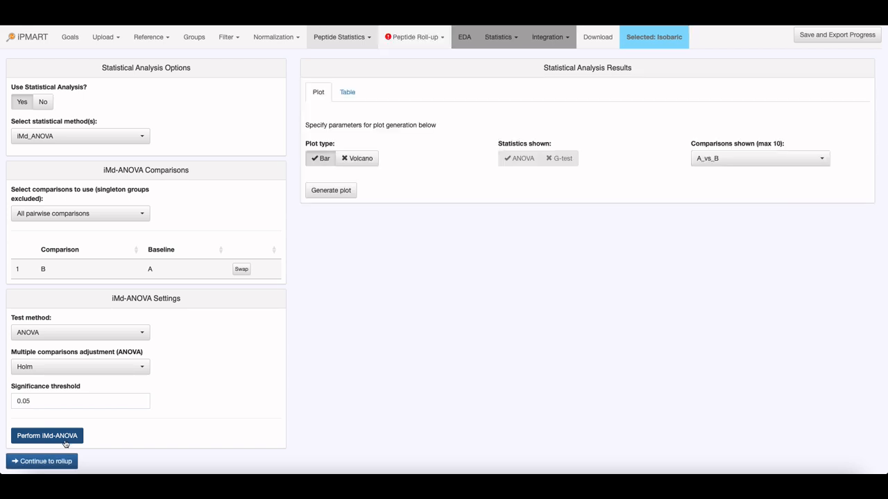
# Step: Generate a bar plot and a volcano plot of the A_vs_B ANOVA results
pyautogui.click(333, 199)
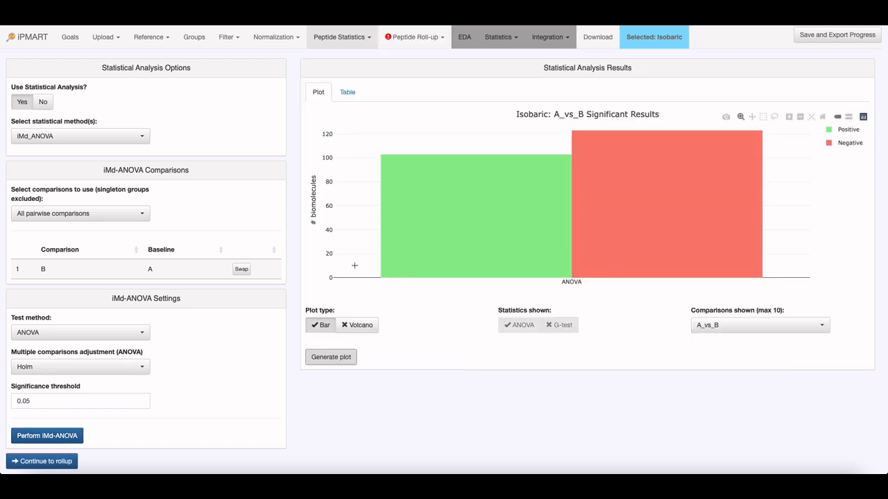
pyautogui.click(358, 324)
pyautogui.click(347, 358)
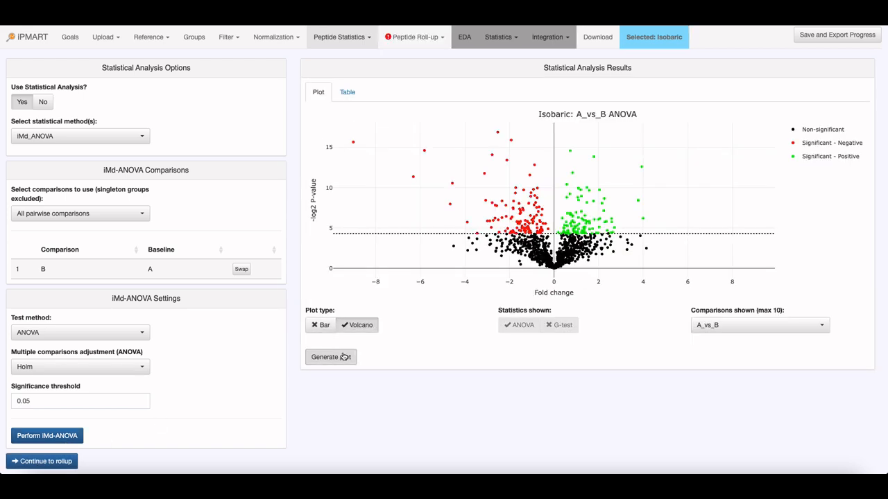
# Step: Continue to protein roll-up and roll up the peptides with the Z-Score method centered by median
pyautogui.click(46, 461)
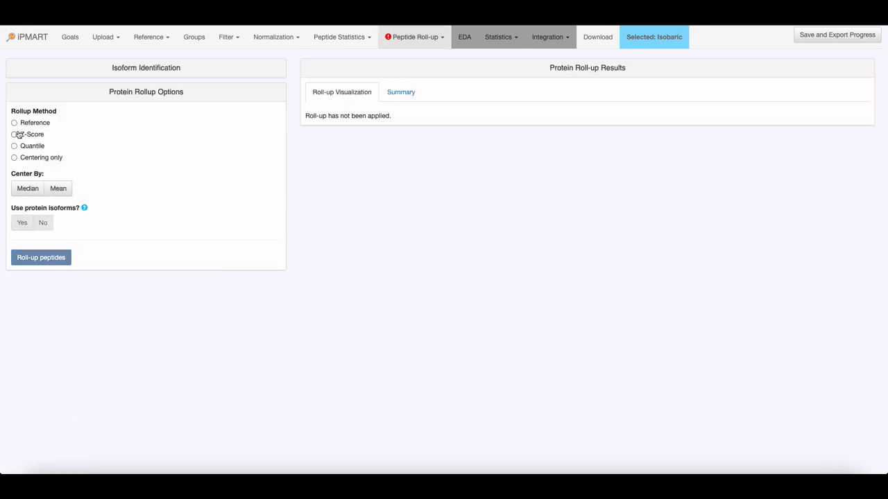
pyautogui.click(36, 189)
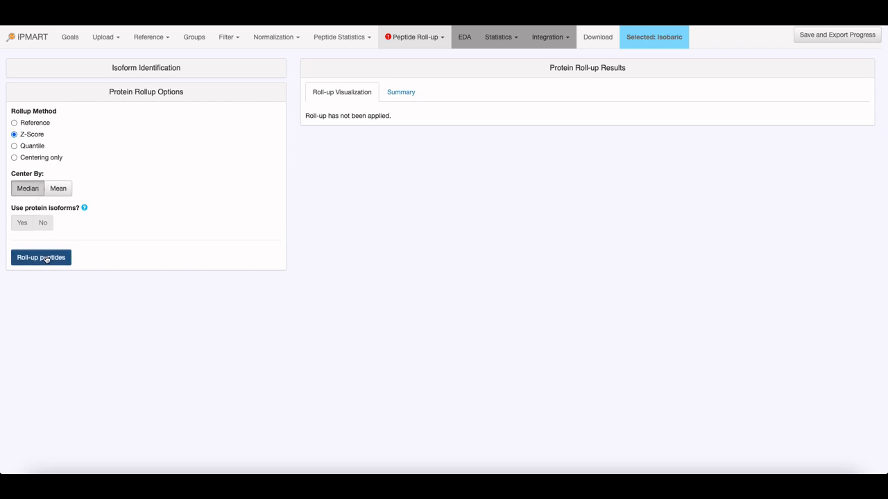
pyautogui.click(43, 257)
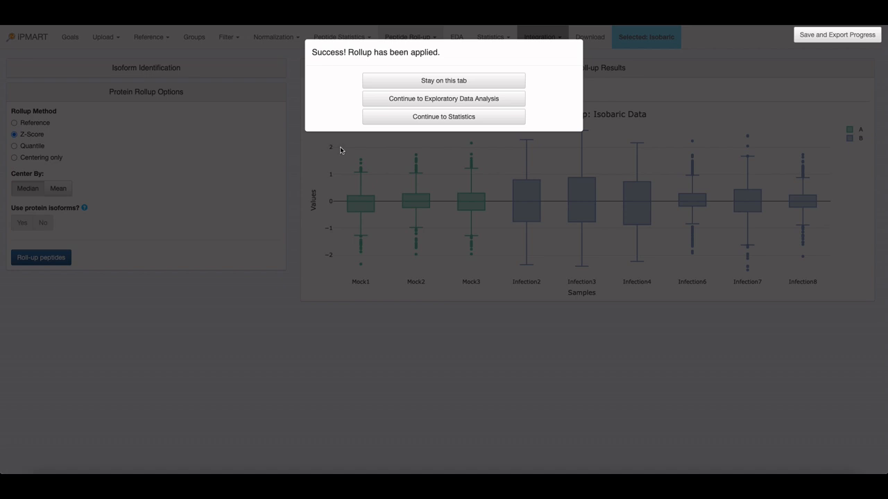
# Step: Continue to Exploratory Data Analysis and choose a Principal Component Analysis plot for the GC-MS data
pyautogui.click(423, 100)
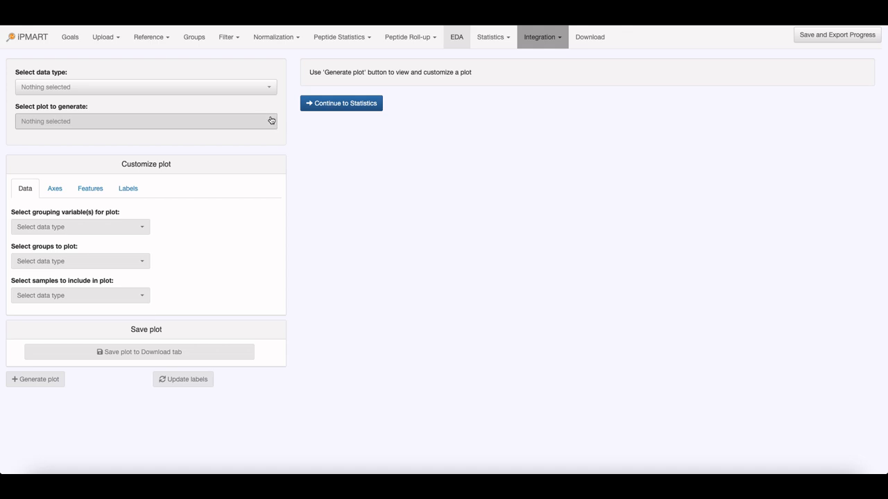
pyautogui.click(131, 90)
pyautogui.click(122, 105)
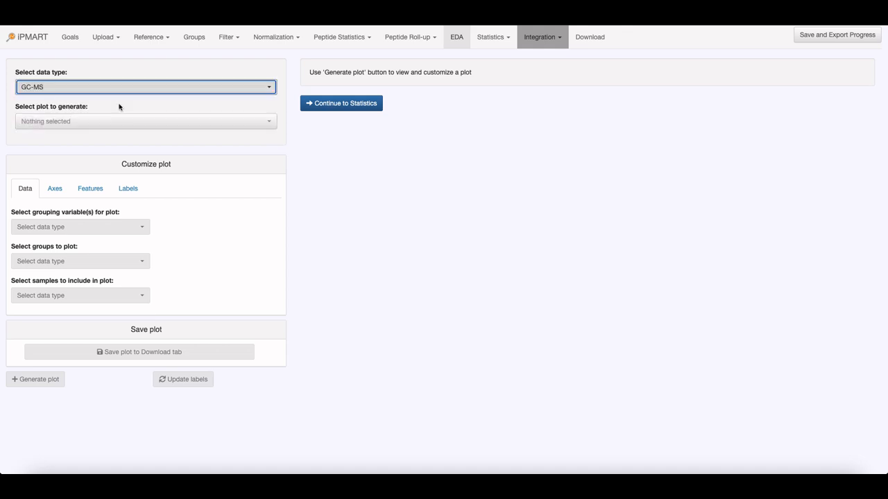
pyautogui.click(121, 121)
pyautogui.click(117, 140)
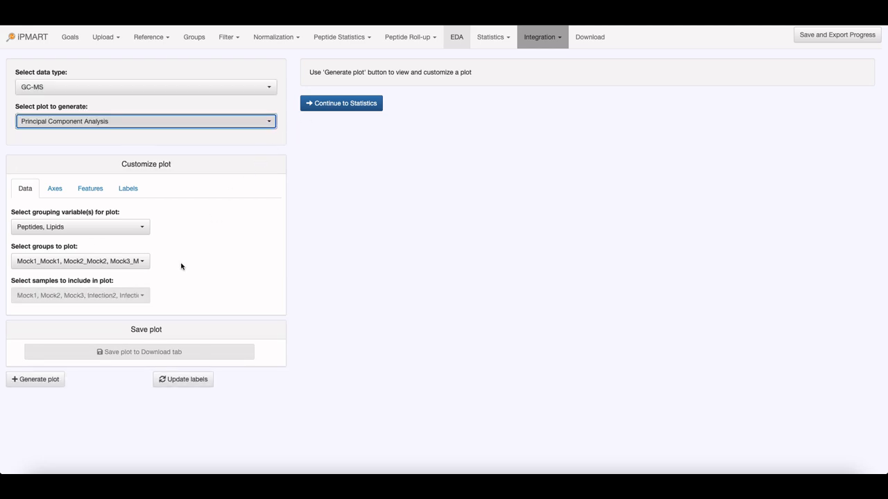
# Step: Replace the Peptides and Lipids grouping variables with Condition and generate the GC-MS Principal Component Analysis plot
pyautogui.click(79, 261)
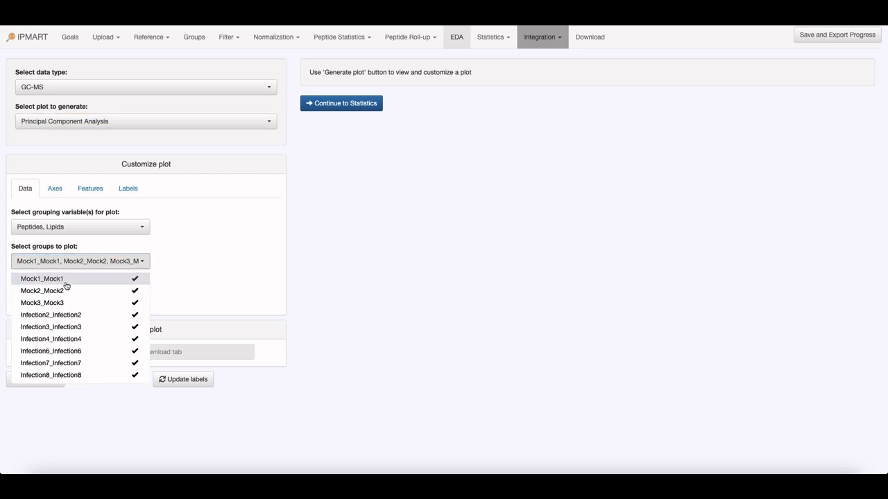
pyautogui.click(75, 237)
pyautogui.click(75, 226)
pyautogui.click(65, 245)
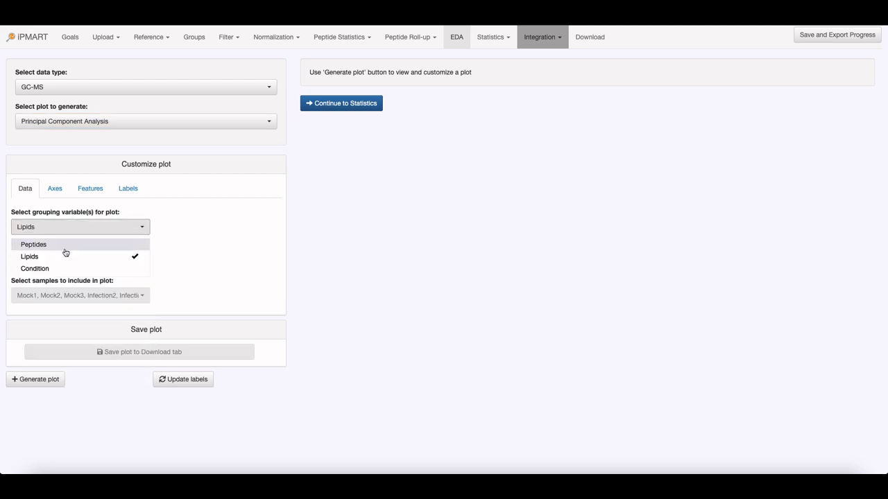
pyautogui.click(62, 257)
pyautogui.click(60, 269)
pyautogui.click(205, 265)
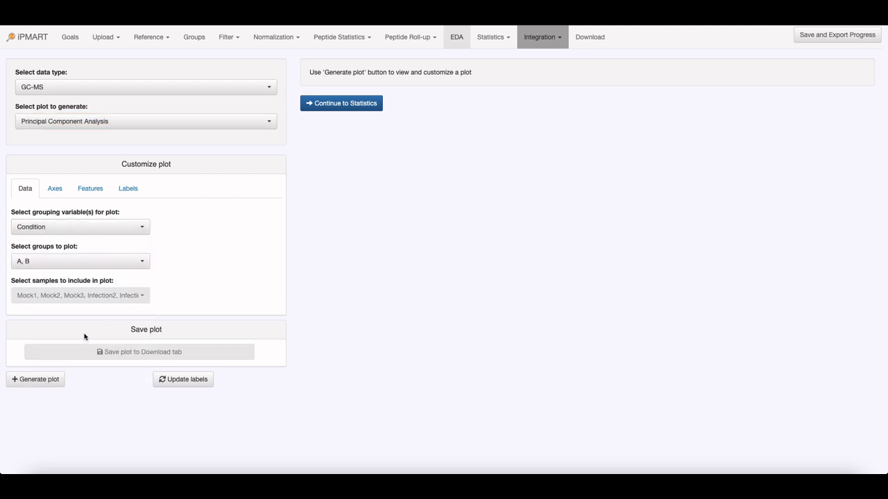
pyautogui.click(43, 379)
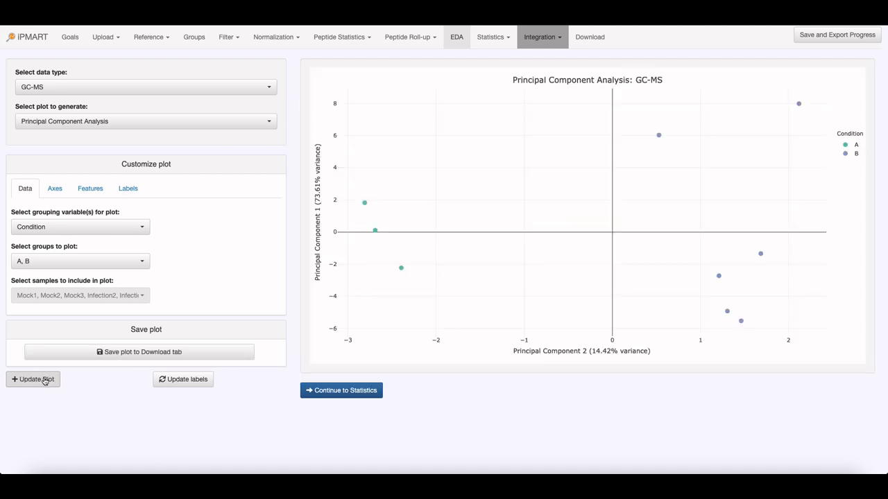
pyautogui.moveTo(657, 132)
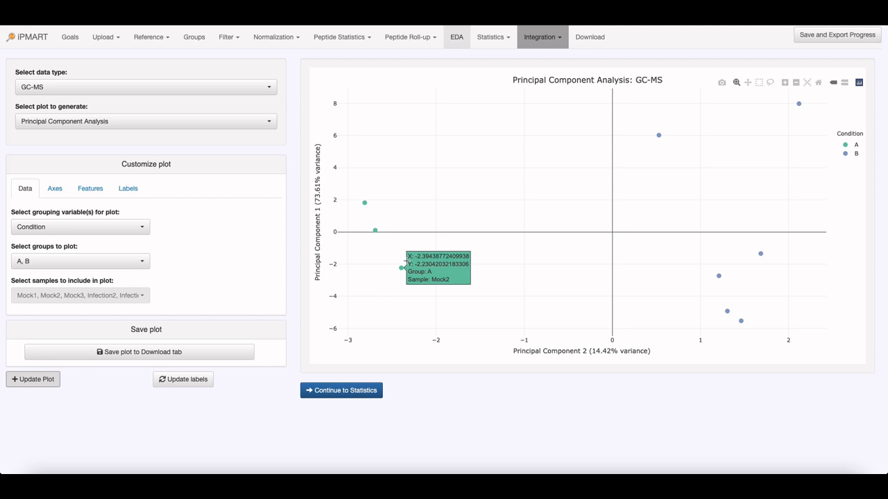
# Step: Change the GC-MS plot type to Boxplots and update the plot
pyautogui.click(200, 89)
pyautogui.click(168, 97)
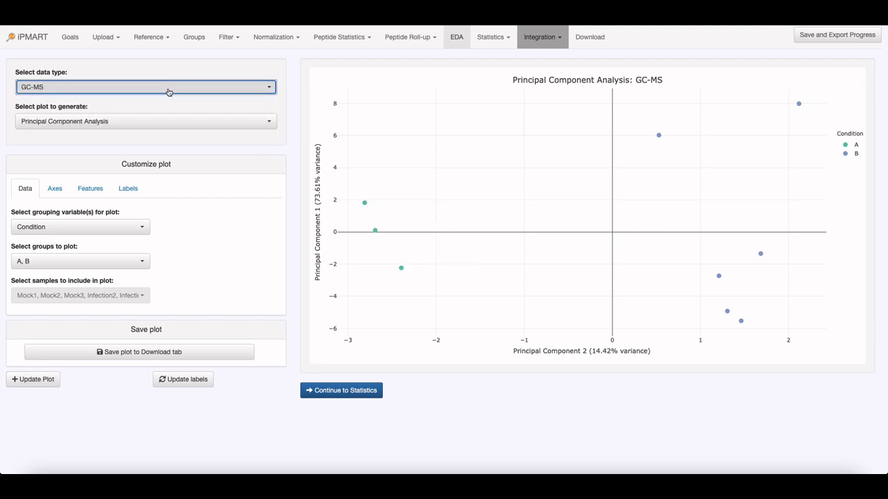
pyautogui.click(160, 123)
pyautogui.click(133, 150)
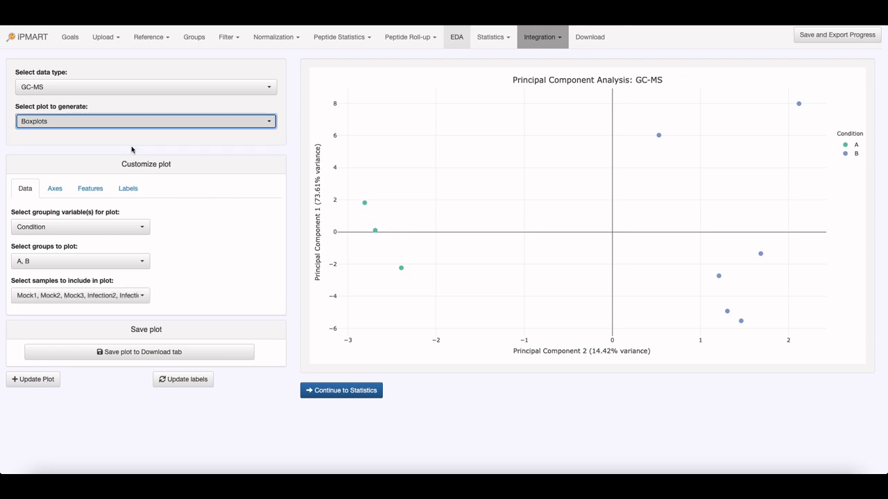
pyautogui.click(30, 386)
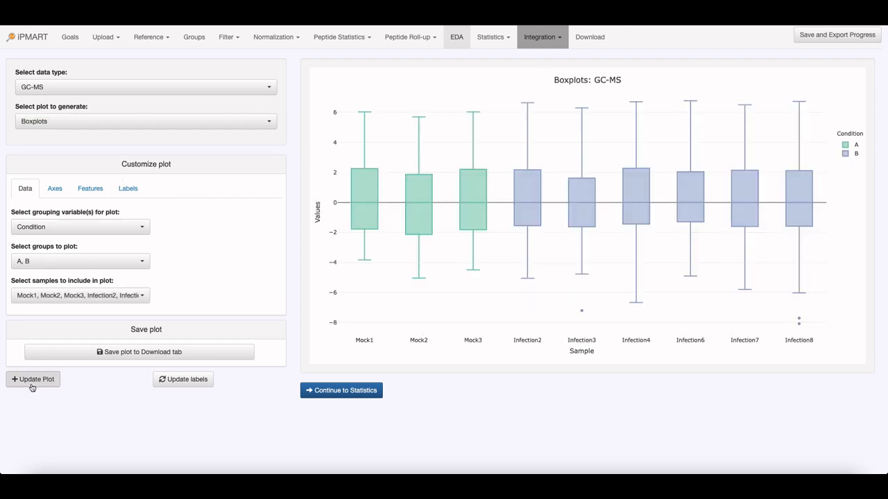
# Step: Change the GC-MS plot type to Correlation Heatmap and update the plot
pyautogui.click(99, 124)
pyautogui.click(87, 162)
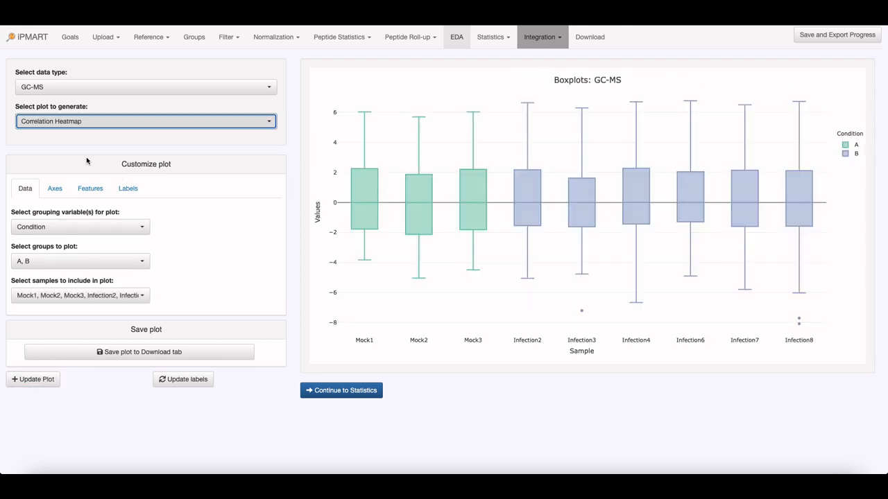
pyautogui.click(43, 377)
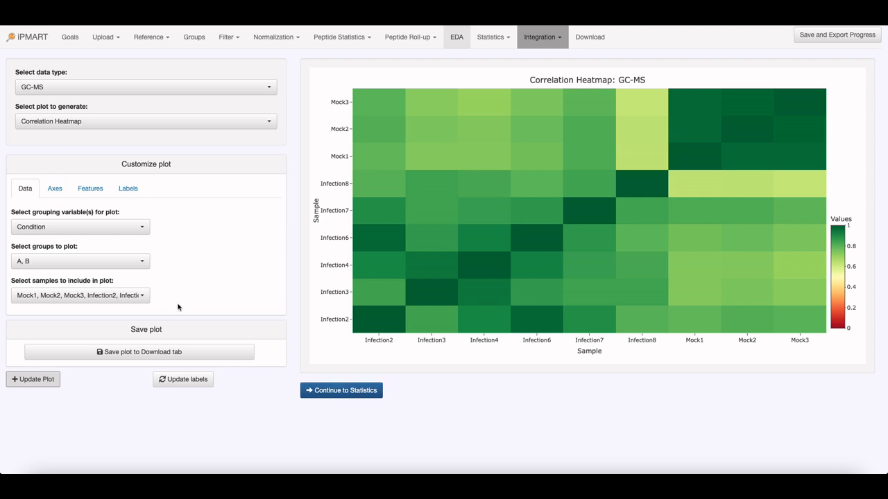
# Step: Switch the data type to Positive, update the correlation heatmap, and show the plot's grouping and sample options
pyautogui.click(149, 88)
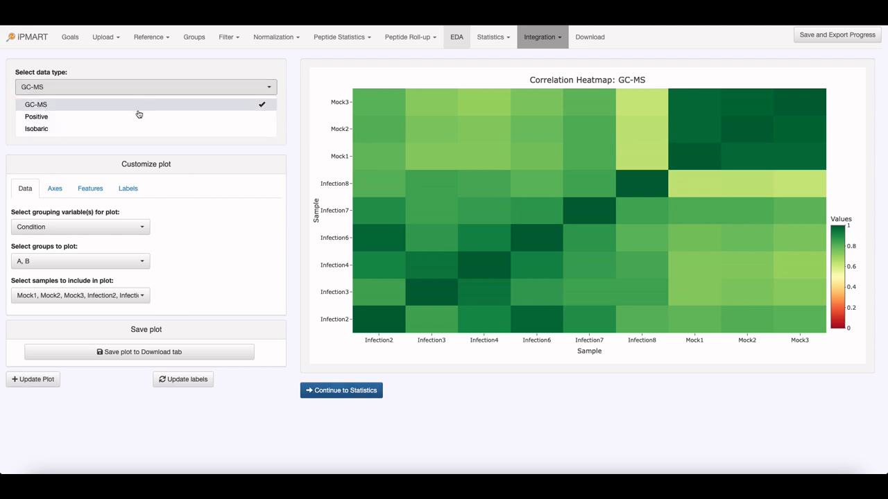
pyautogui.click(137, 115)
pyautogui.click(45, 378)
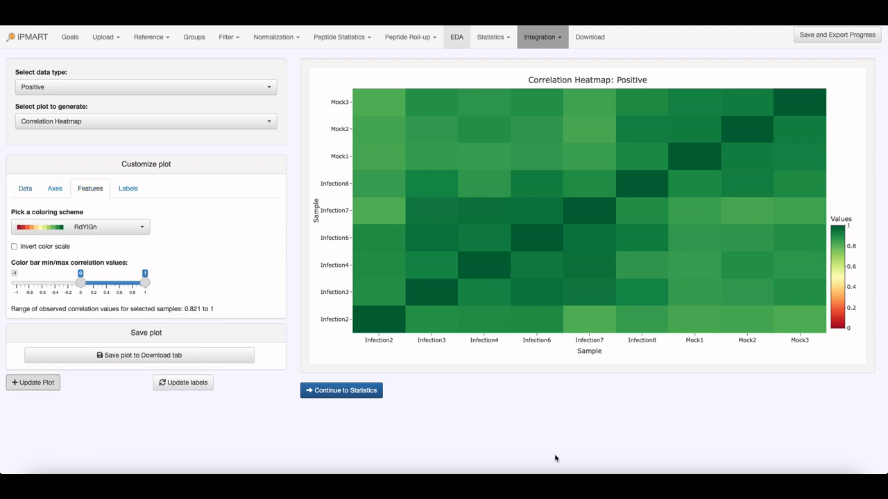
pyautogui.click(30, 190)
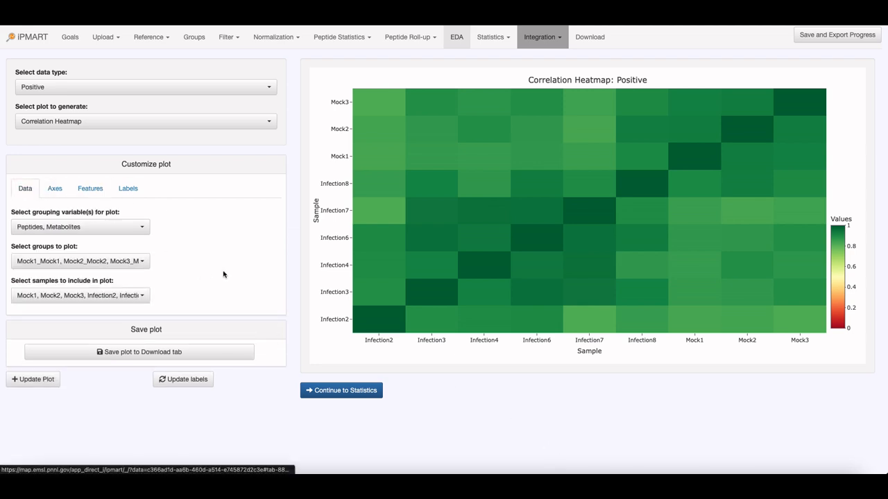
# Step: Replace the Peptides and Metabolites grouping variables of the Positive correlation heatmap with Condition
pyautogui.click(143, 228)
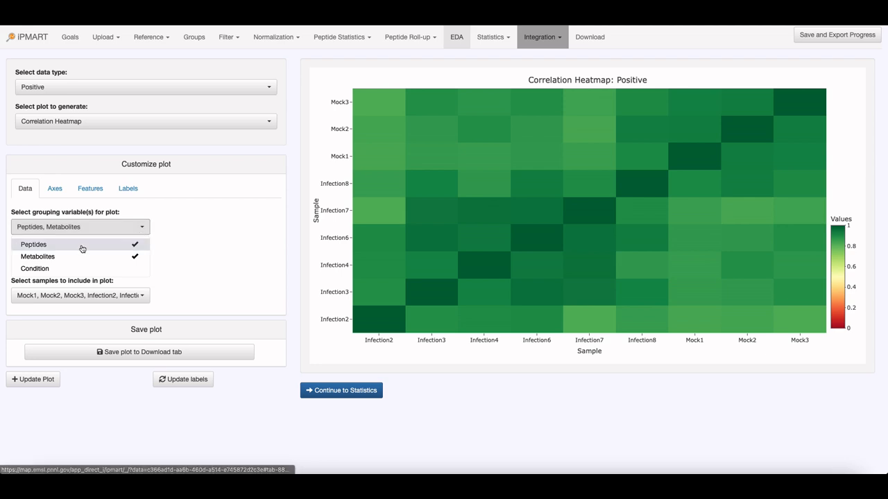
pyautogui.click(81, 245)
pyautogui.click(65, 256)
pyautogui.click(63, 272)
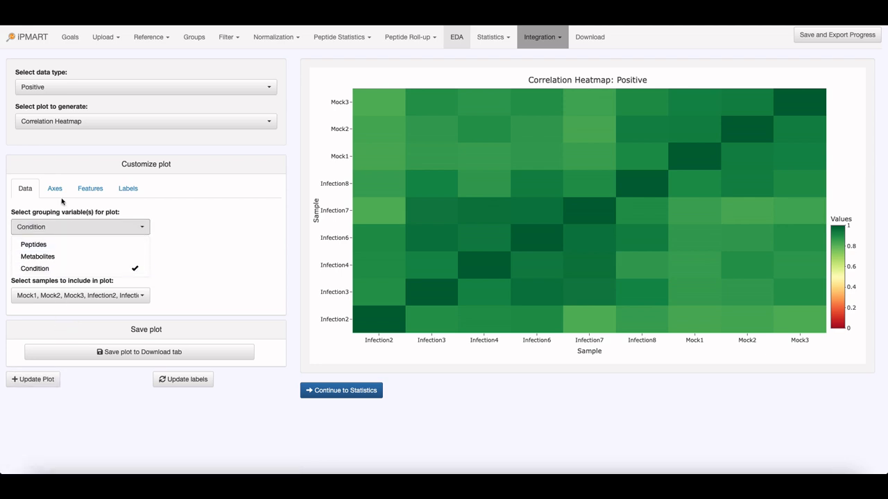
# Step: Order the heatmap axes by Group using only Condition for the ordering, and update the plot
pyautogui.click(56, 189)
pyautogui.click(74, 294)
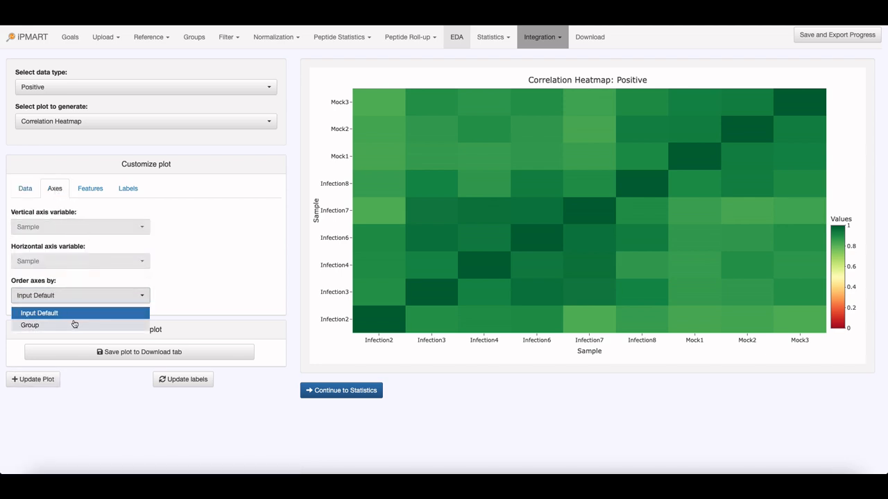
pyautogui.click(73, 321)
pyautogui.click(109, 330)
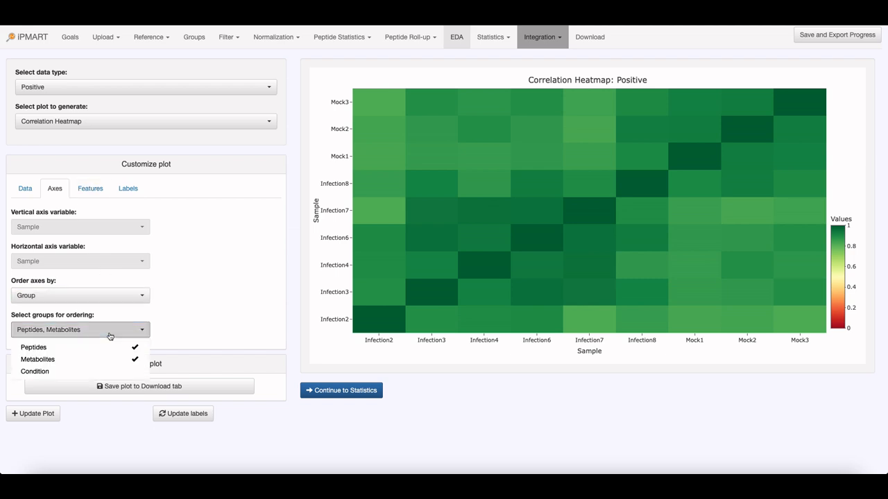
pyautogui.click(86, 359)
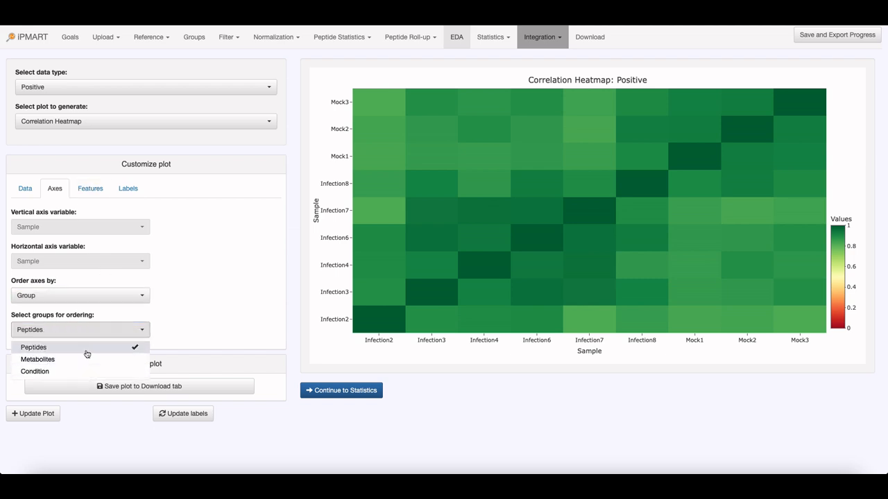
pyautogui.click(76, 347)
pyautogui.click(77, 371)
pyautogui.click(153, 229)
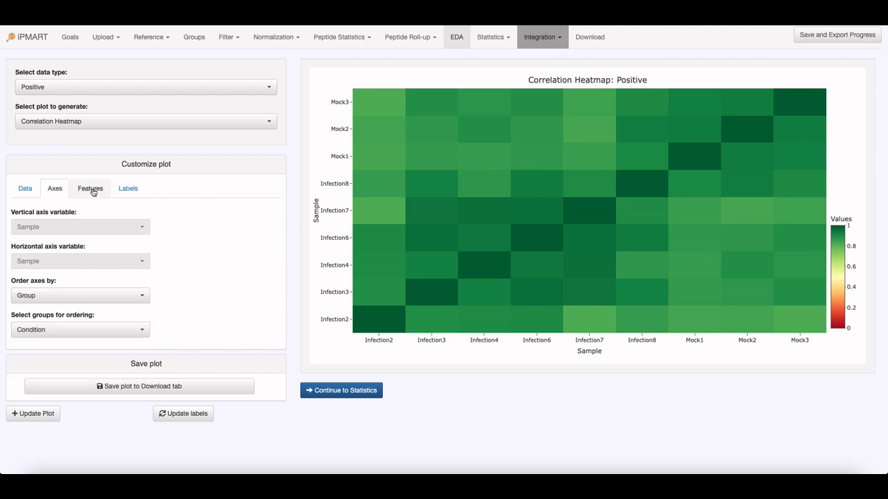
pyautogui.click(40, 413)
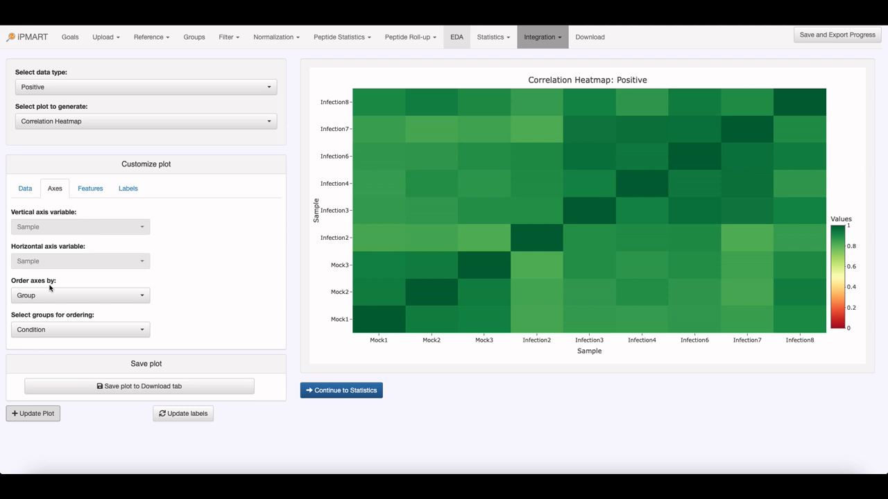
# Step: Apply the Dark2 coloring scheme, extend the color bar minimum to -1, and update the heatmap
pyautogui.click(89, 188)
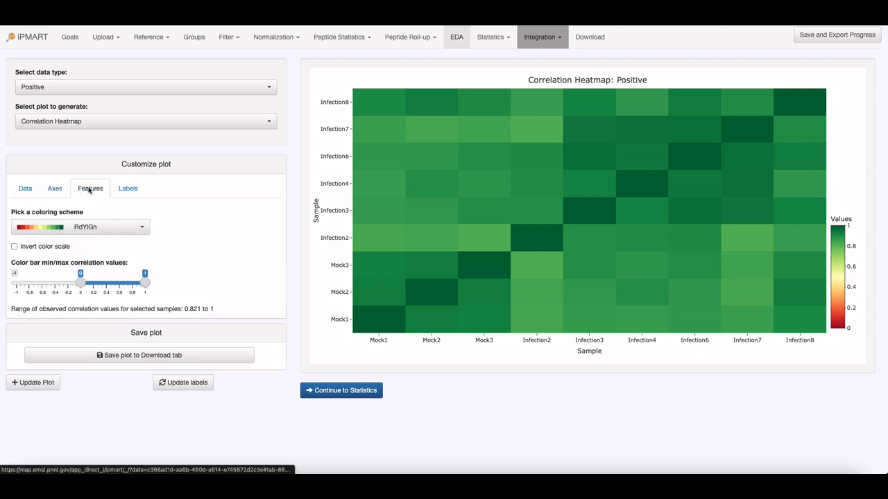
pyautogui.click(87, 227)
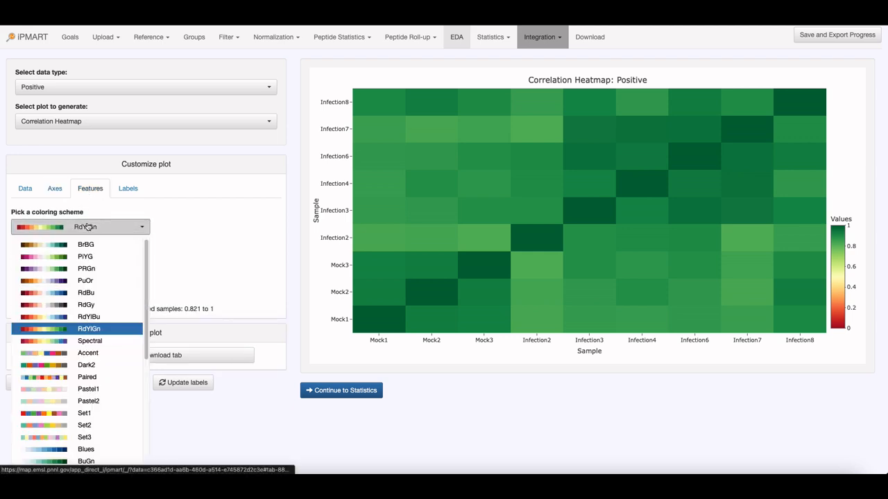
pyautogui.click(89, 365)
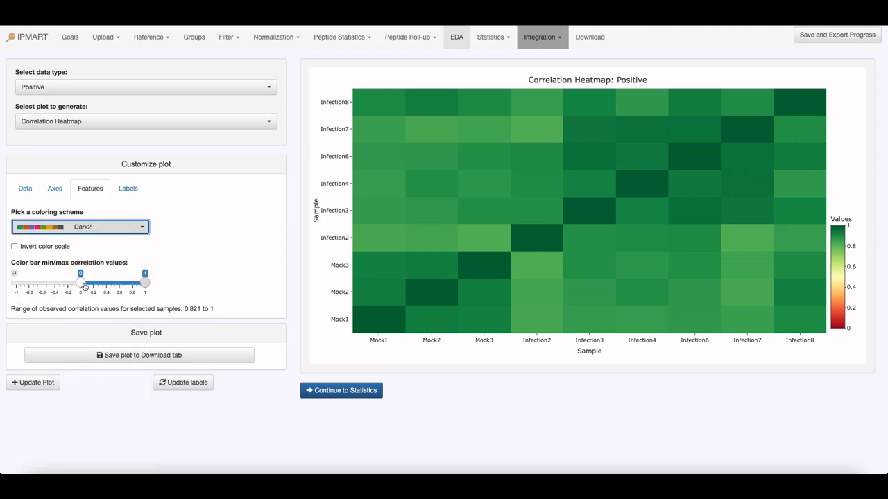
pyautogui.moveTo(84, 287); pyautogui.dragTo(9, 289)
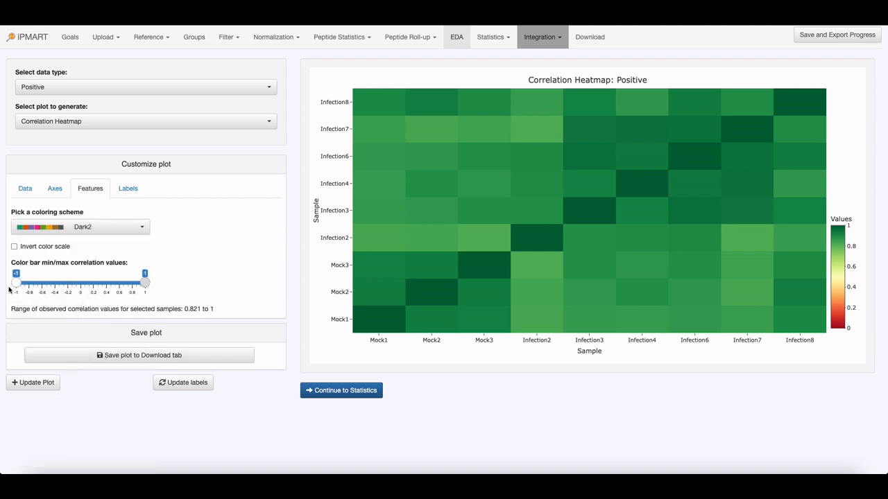
pyautogui.click(54, 387)
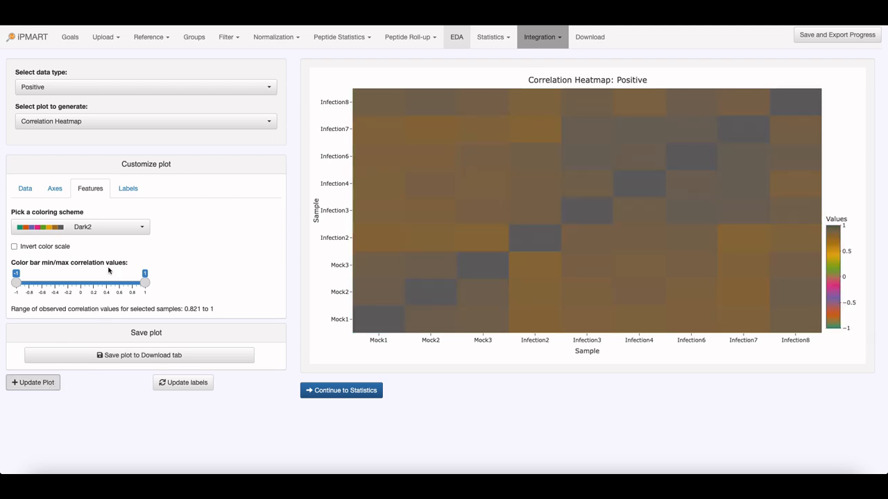
# Step: Change the heatmap's coloring scheme to RdBu and update the plot
pyautogui.click(109, 227)
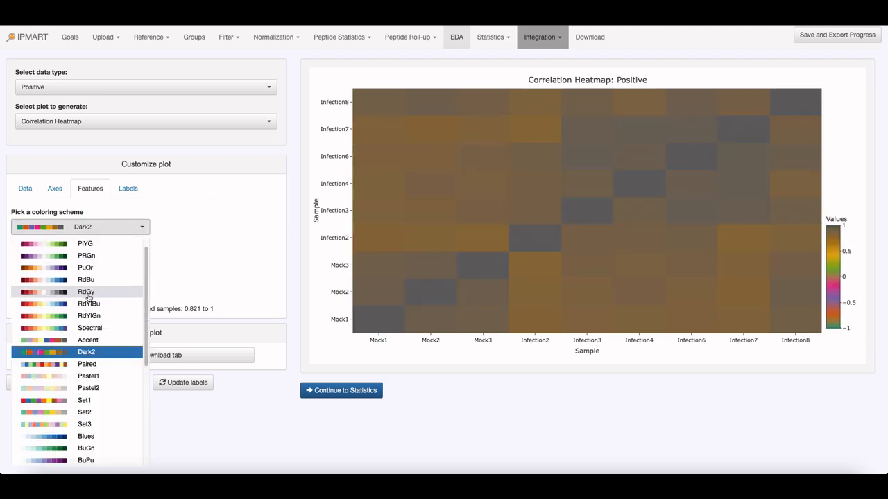
pyautogui.click(89, 281)
pyautogui.click(36, 382)
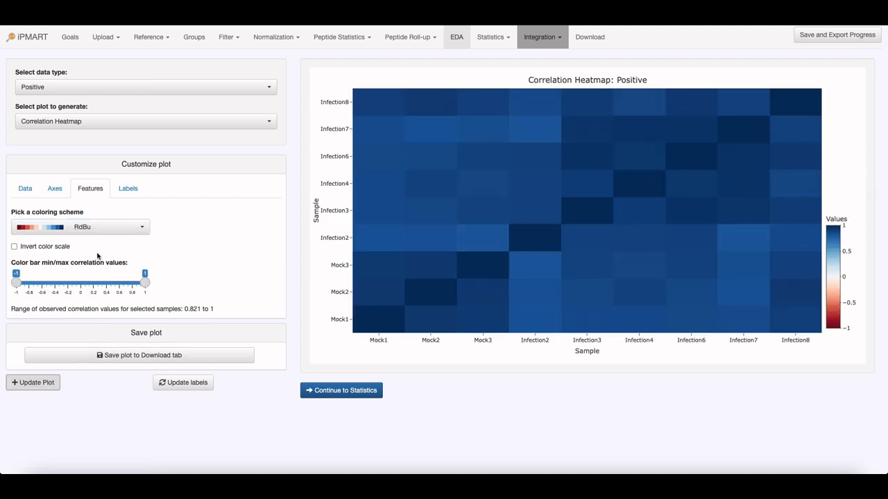
# Step: Set the heatmap's X axis label to "Update" and update the plot
pyautogui.click(125, 190)
pyautogui.doubleClick(66, 264)
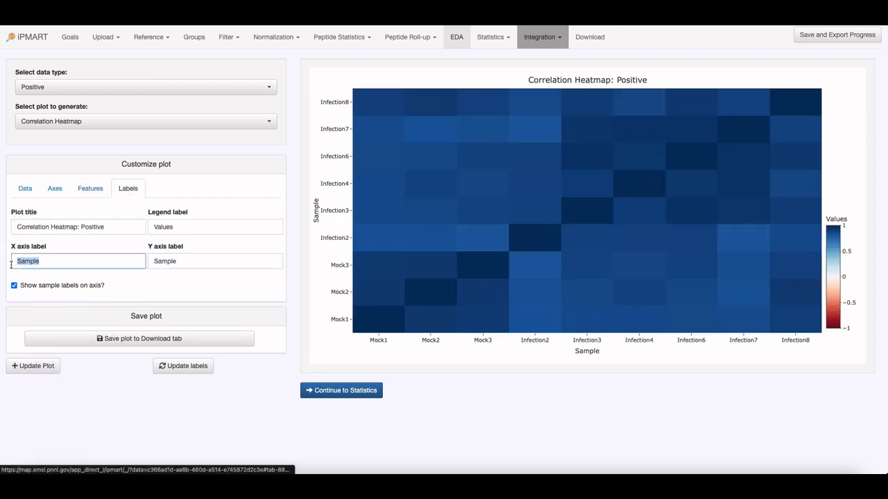
pyautogui.write('Update')
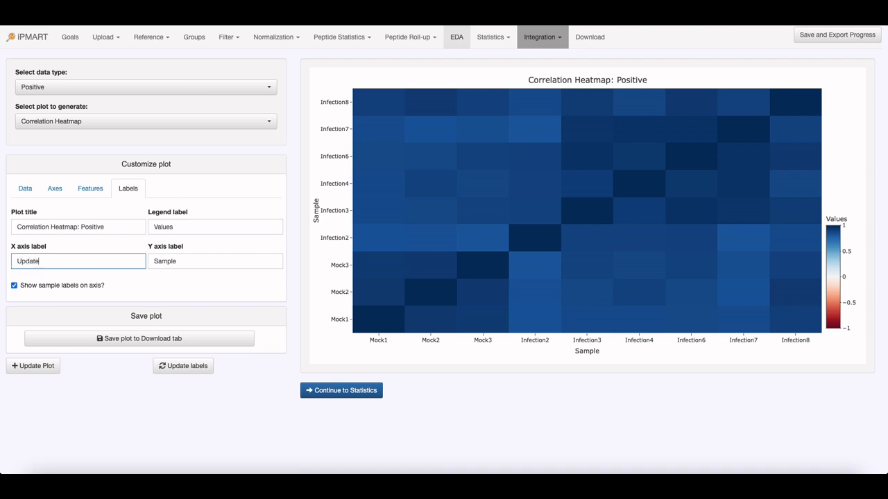
pyautogui.click(31, 368)
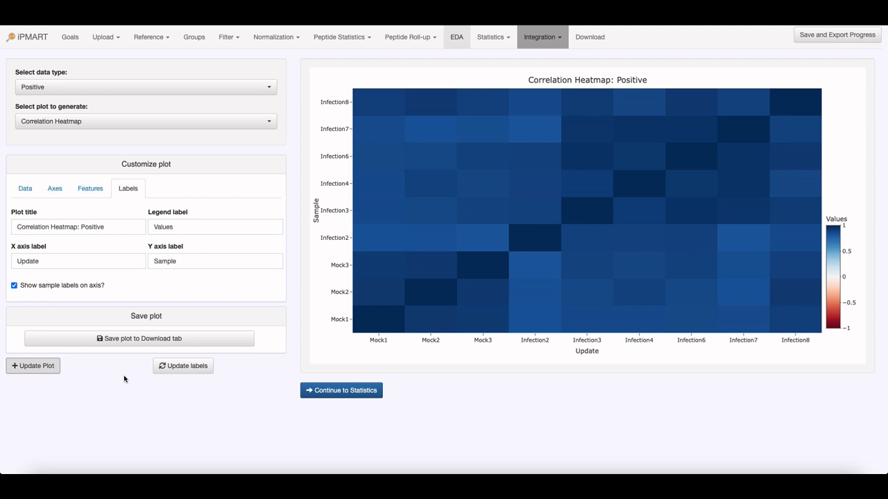
# Step: Continue to Statistics and choose iMd-ANOVA with all pairwise comparisons for the isobaric data
pyautogui.click(324, 391)
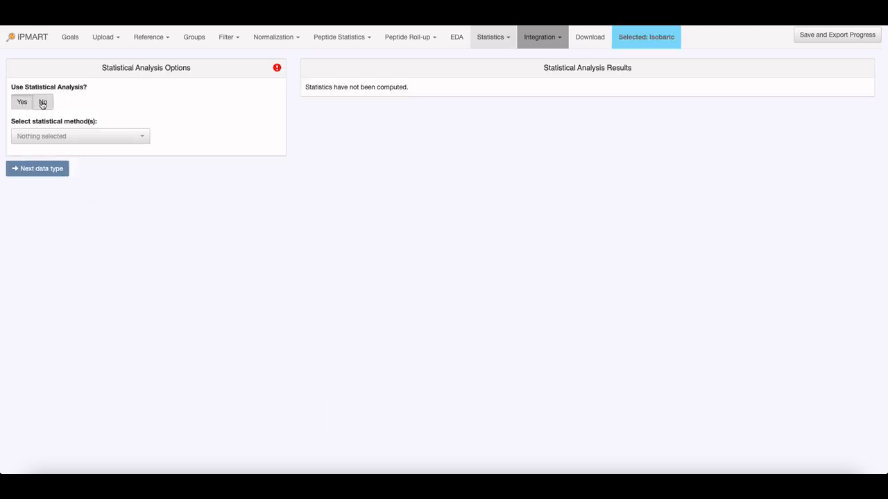
pyautogui.click(49, 137)
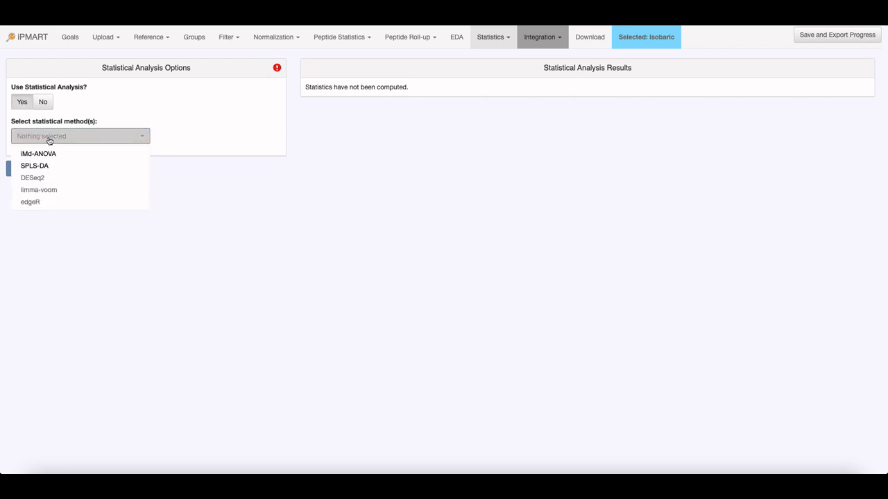
pyautogui.click(48, 156)
pyautogui.click(73, 214)
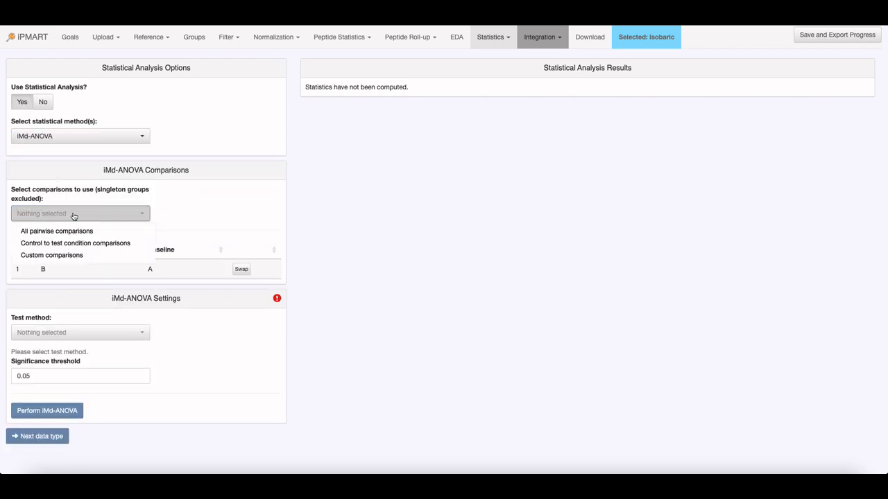
pyautogui.click(69, 231)
# Step: Set the isobaric test method to Combined and perform iMd-ANOVA
pyautogui.click(75, 333)
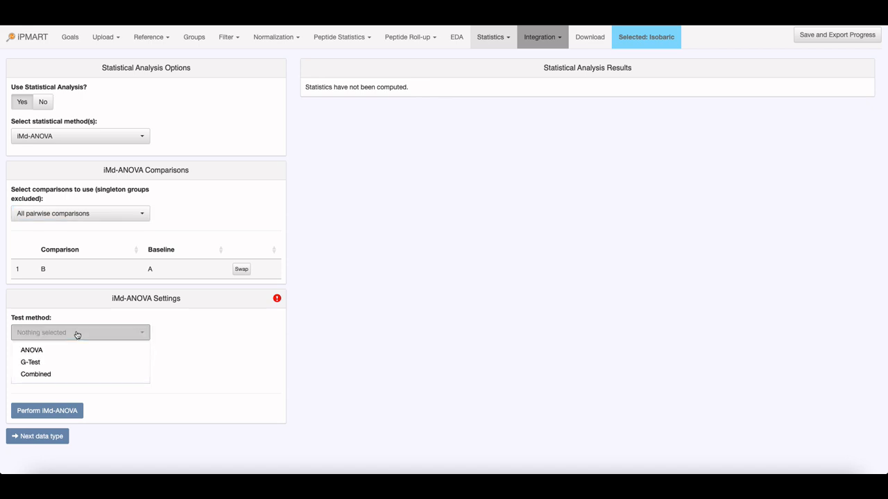
pyautogui.click(67, 373)
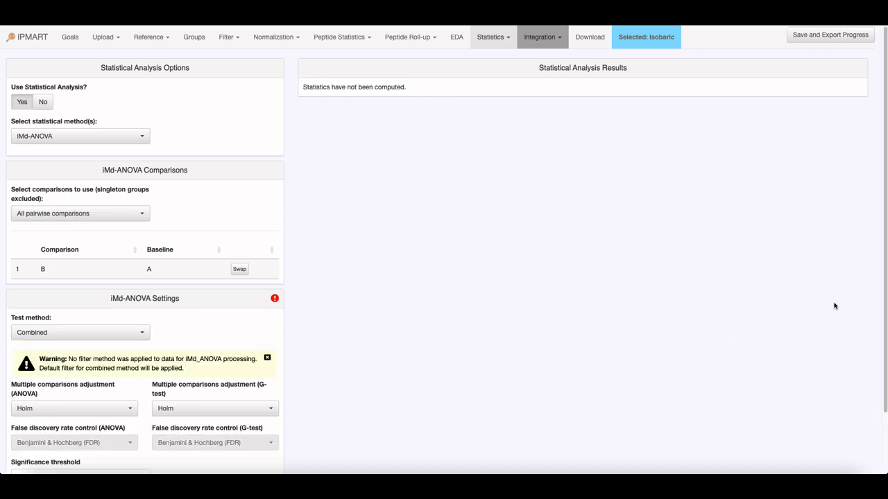
pyautogui.moveTo(881, 290); pyautogui.dragTo(877, 352)
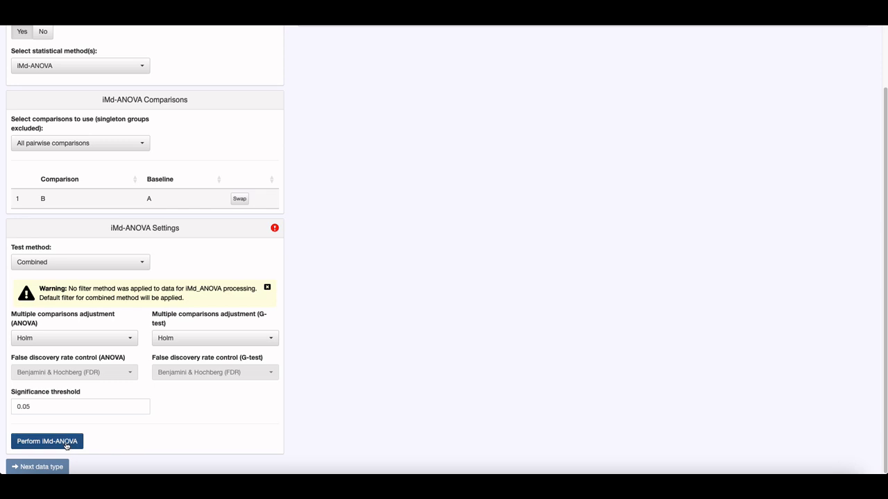
pyautogui.click(66, 443)
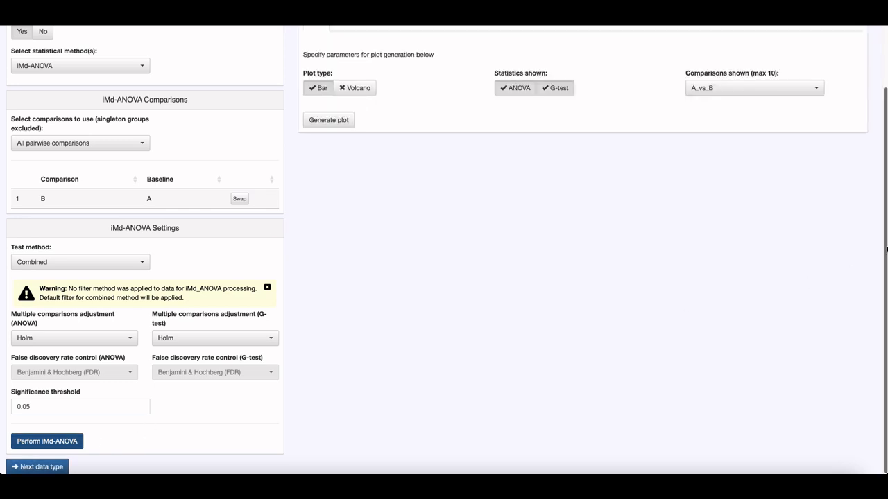
# Step: Generate the isobaric bar plot of ANOVA and G-test results for A_vs_B, and check the results table
pyautogui.scroll(3, 826, 221)
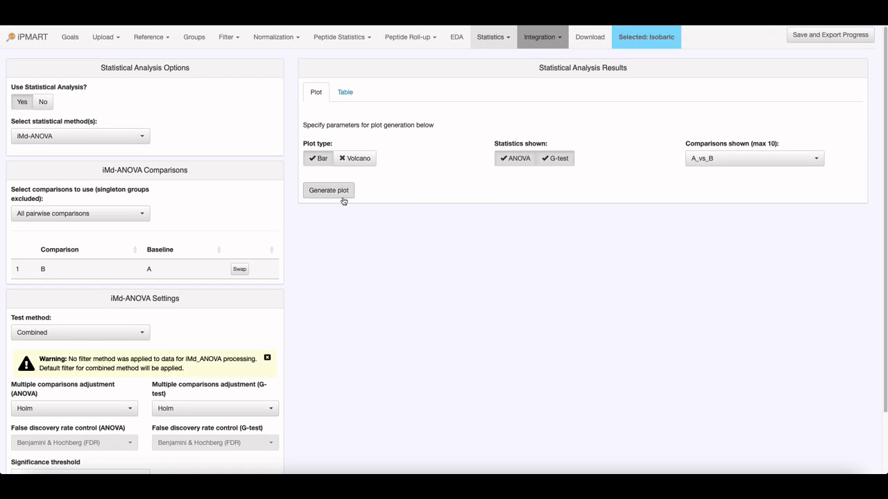
pyautogui.click(329, 190)
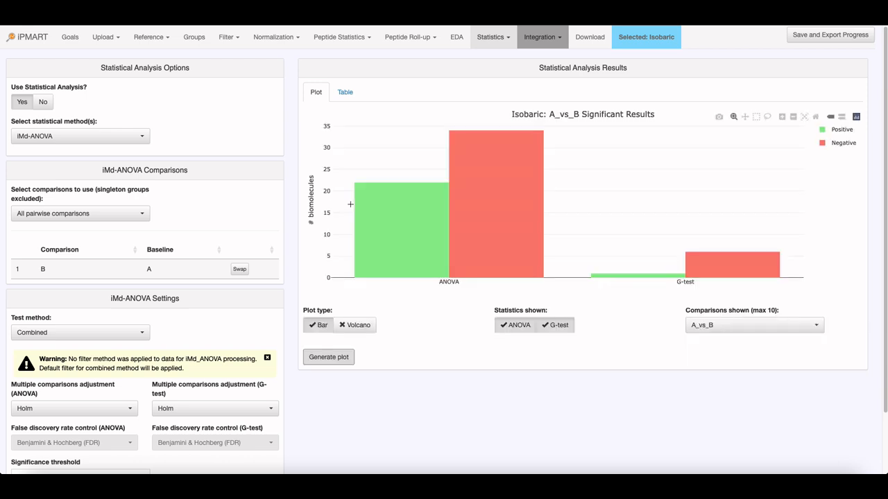
pyautogui.click(346, 92)
pyautogui.click(316, 91)
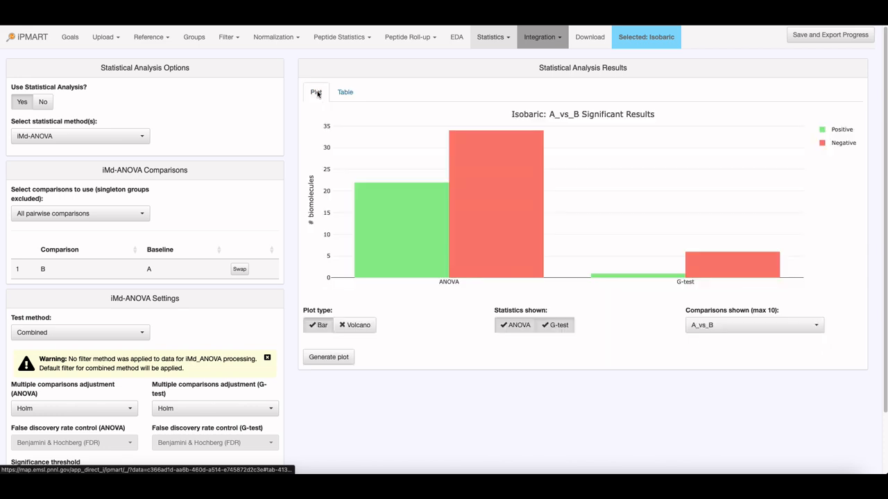
# Step: Generate a volcano plot of the isobaric ANOVA and G-test results for A_vs_B and look it over
pyautogui.click(366, 324)
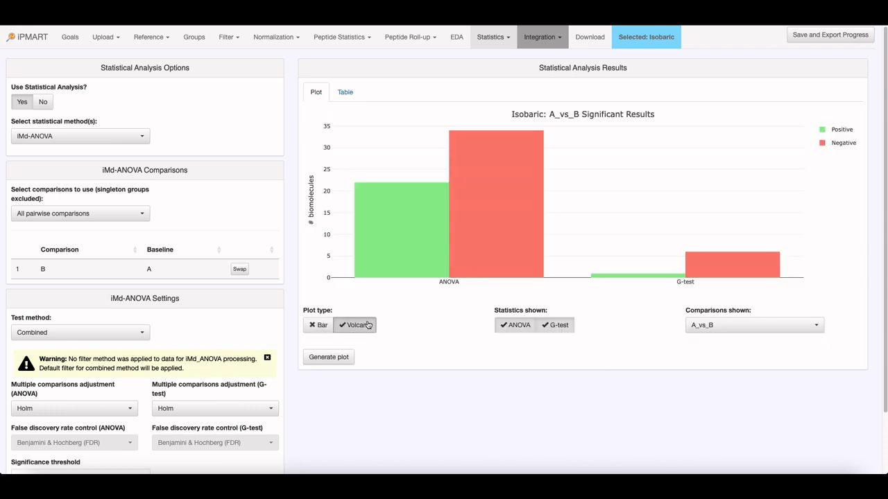
pyautogui.click(346, 356)
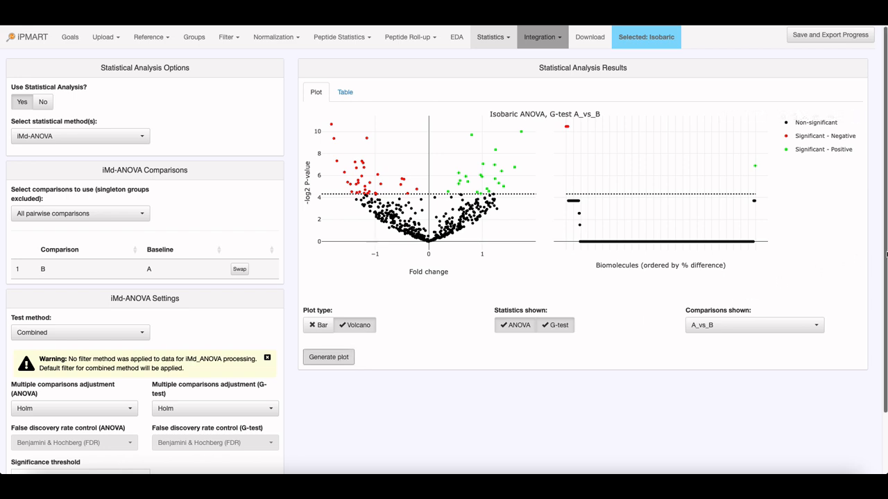
pyautogui.scroll(-1, 886, 289)
pyautogui.scroll(-1, 886, 290)
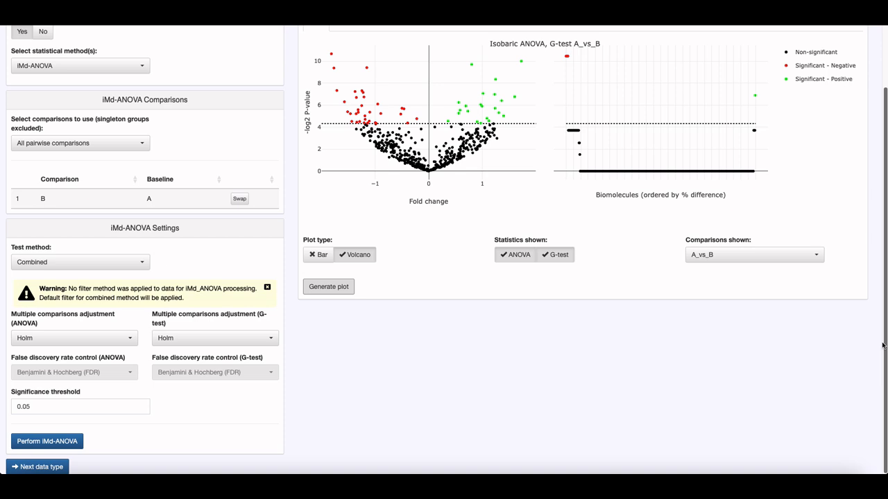
pyautogui.scroll(2, 882, 344)
pyautogui.click(95, 142)
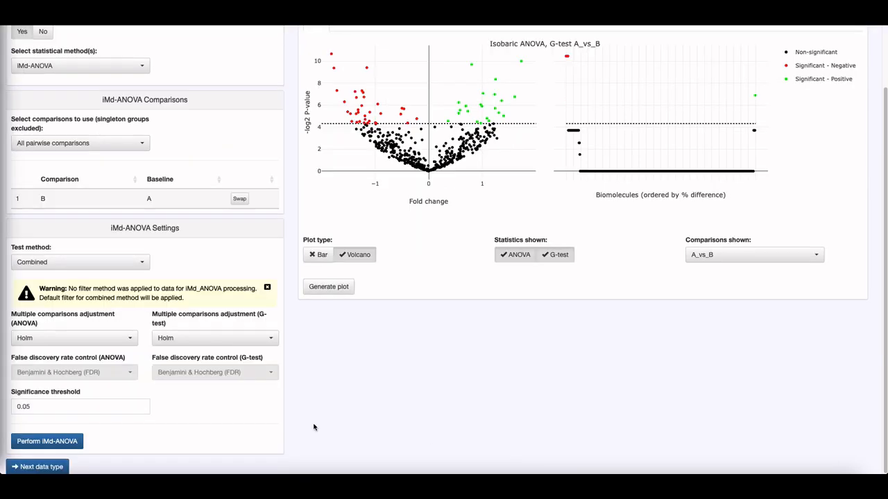
# Step: Move on to the positive lipids data and choose iMd-ANOVA with all pairwise comparisons as its statistical analysis
pyautogui.click(40, 468)
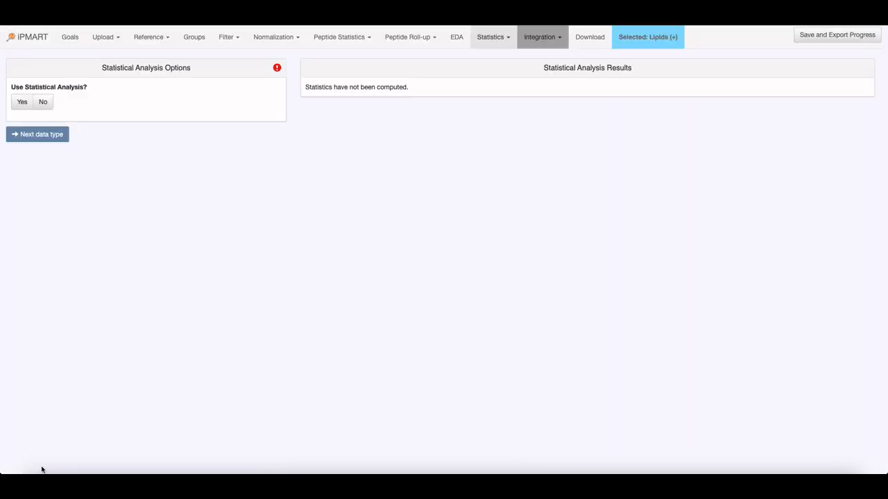
pyautogui.click(21, 102)
pyautogui.click(46, 136)
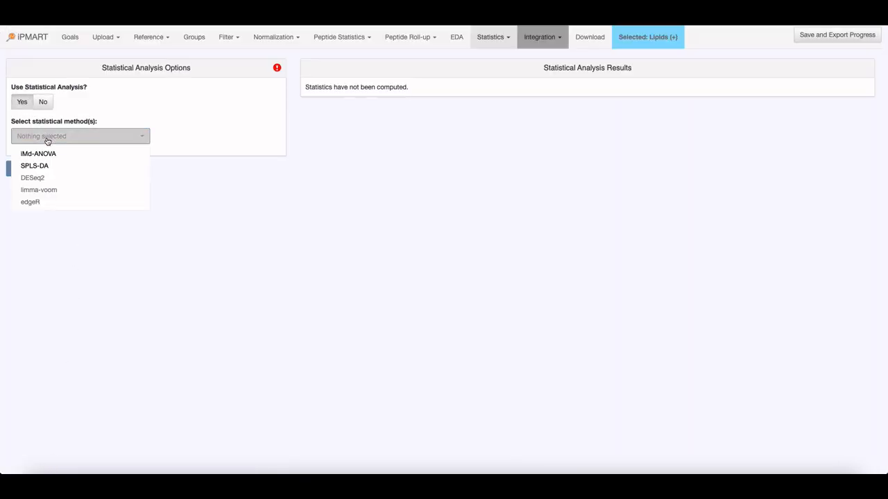
pyautogui.click(39, 154)
pyautogui.click(50, 213)
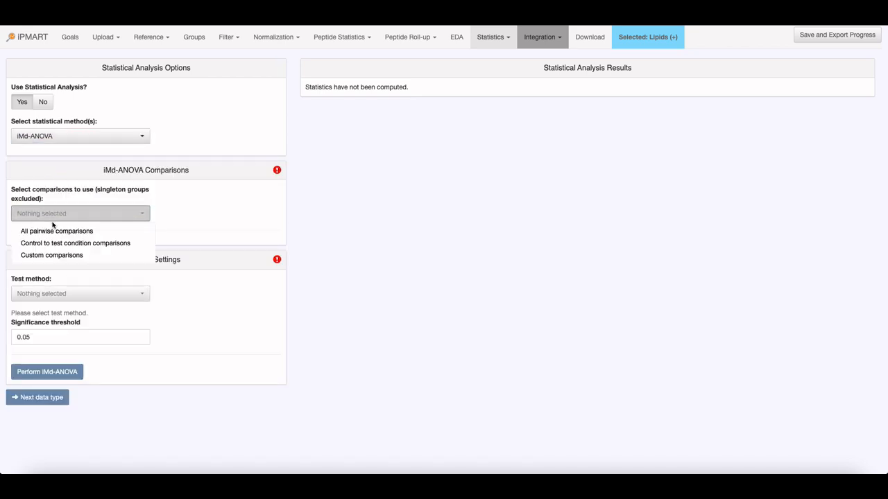
pyautogui.click(50, 235)
# Step: Set the positive lipids test method to Combined and perform iMd-ANOVA
pyautogui.click(49, 332)
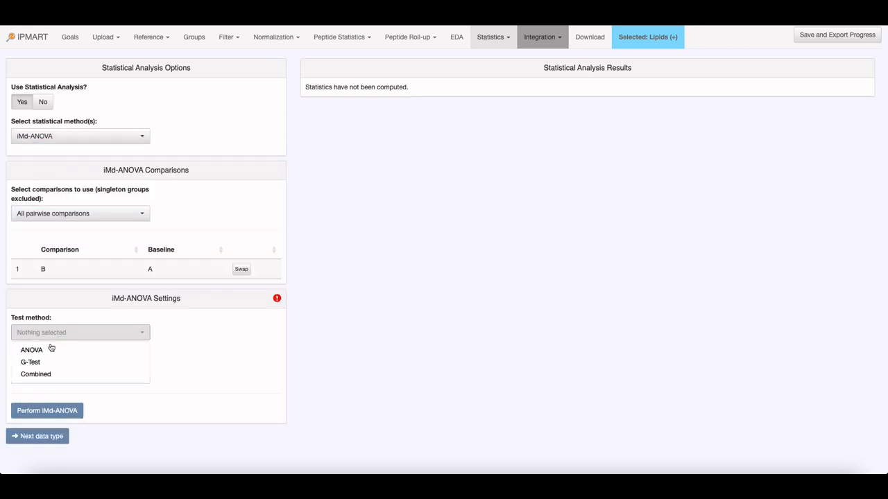
pyautogui.click(54, 375)
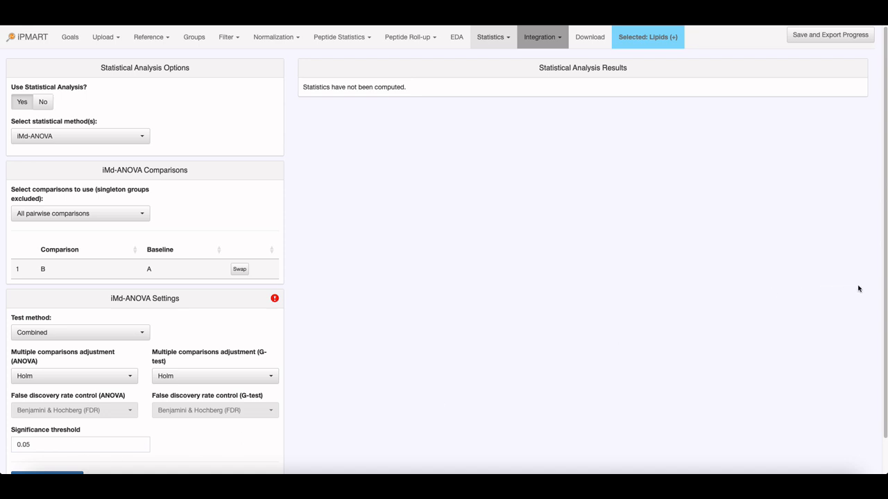
pyautogui.scroll(-1, 805, 395)
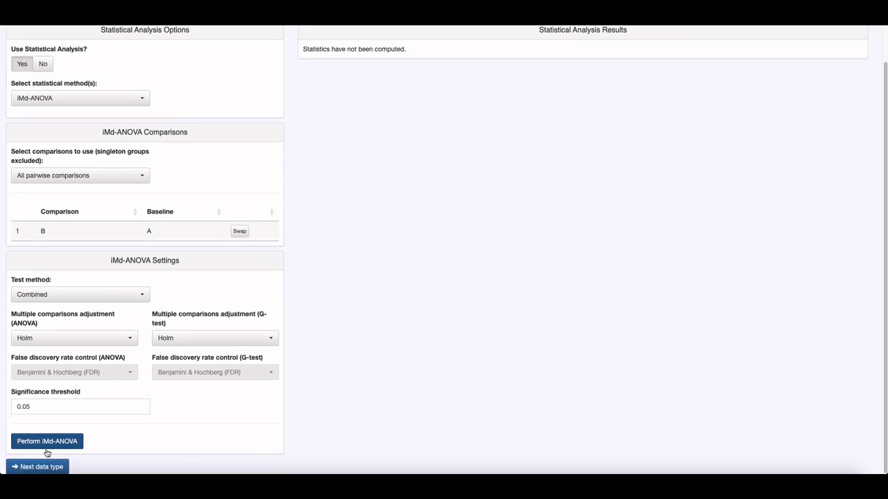
pyautogui.click(46, 444)
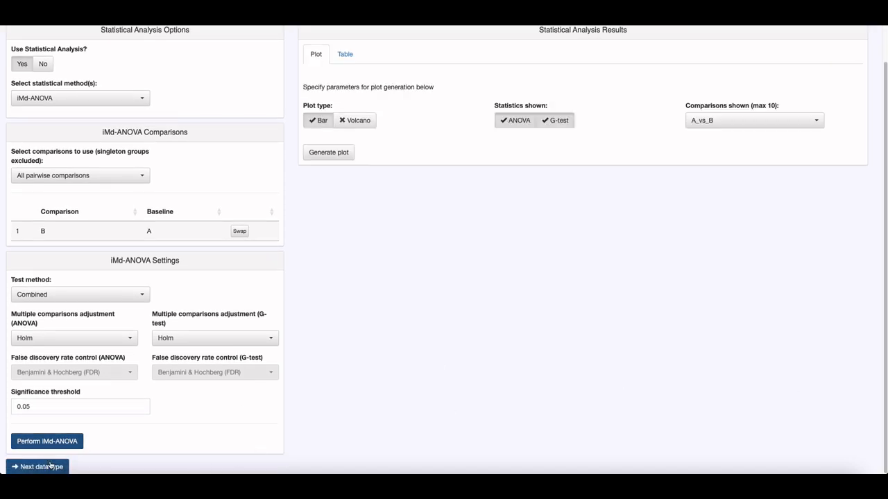
# Step: Generate the bar plot and the volcano plot of the positive lipids ANOVA and G-test results for A_vs_B
pyautogui.click(331, 153)
pyautogui.click(337, 320)
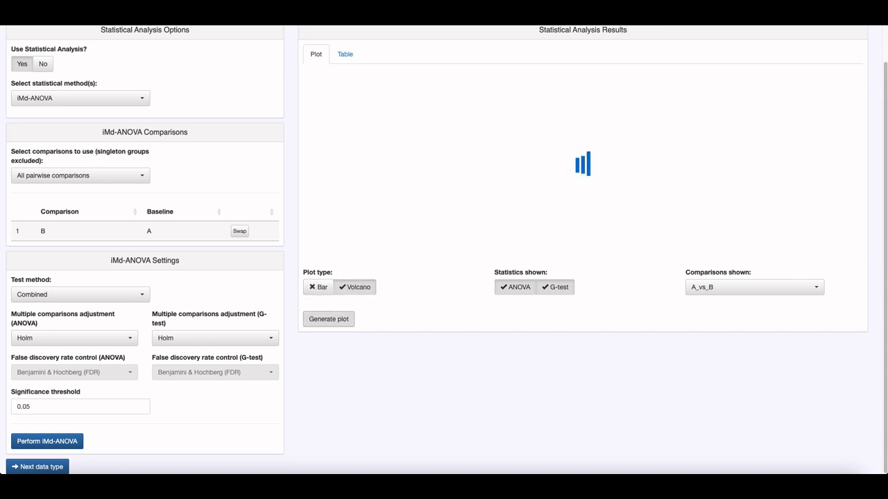
# Step: Move on to the GC-MS data and choose iMd-ANOVA with all pairwise comparisons as its statistical analysis
pyautogui.click(52, 466)
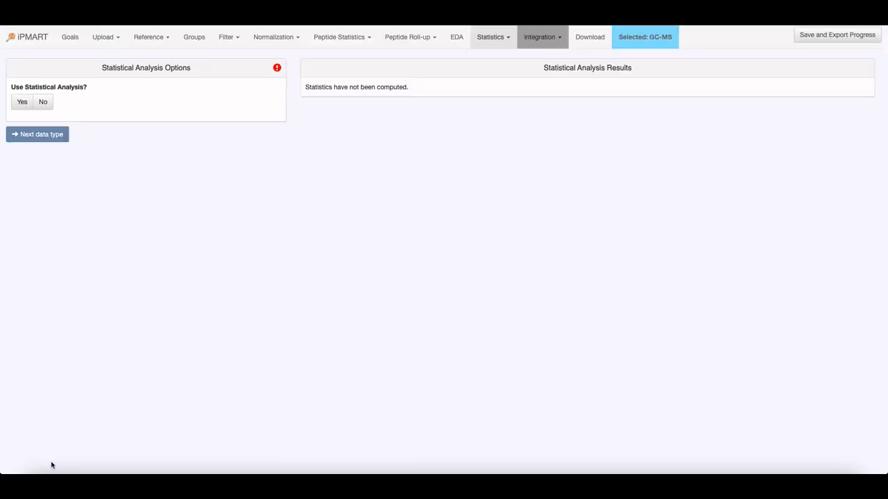
pyautogui.click(23, 102)
pyautogui.click(37, 137)
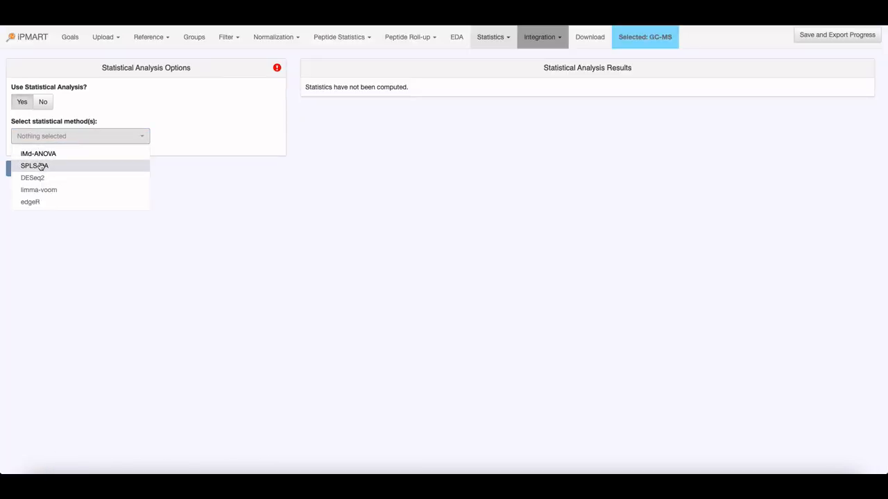
pyautogui.click(38, 153)
pyautogui.click(39, 213)
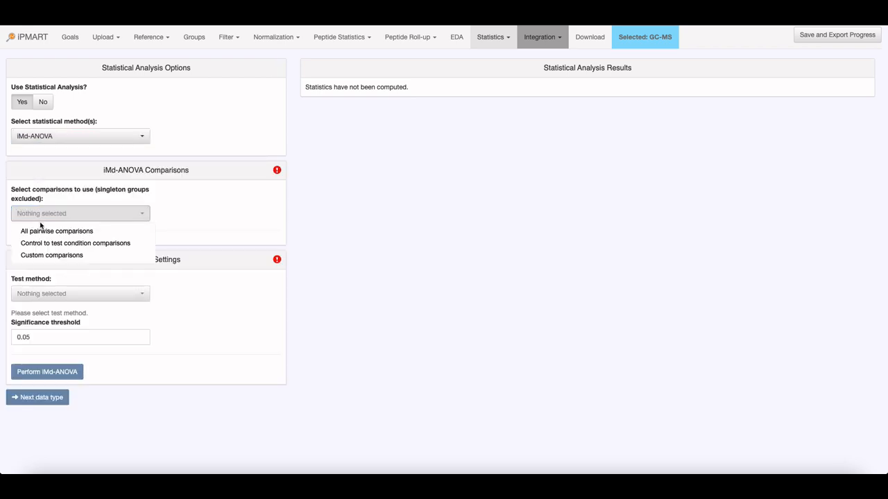
pyautogui.click(48, 231)
# Step: Set the GC-MS test method to Combined and perform iMd-ANOVA
pyautogui.click(72, 333)
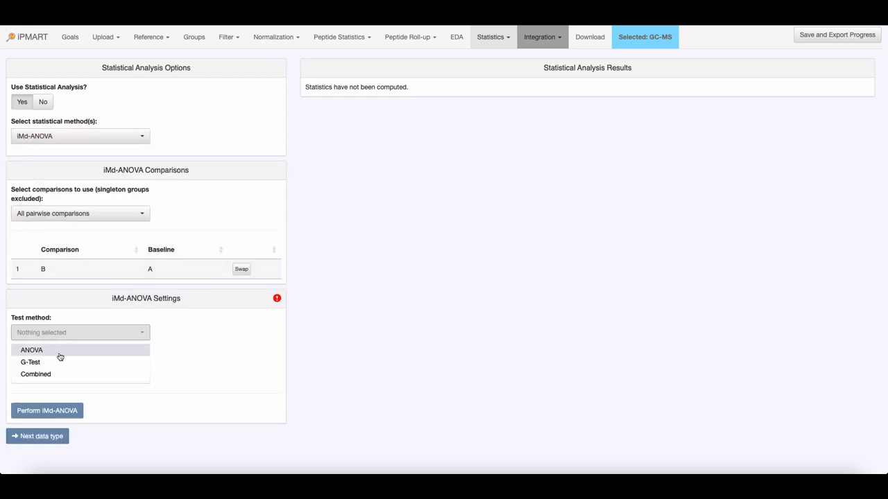
pyautogui.click(59, 377)
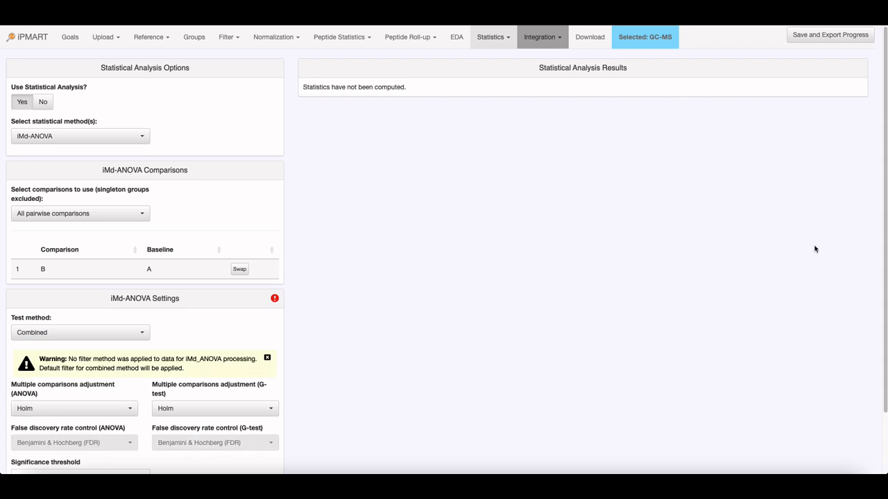
pyautogui.moveTo(880, 254); pyautogui.dragTo(880, 324)
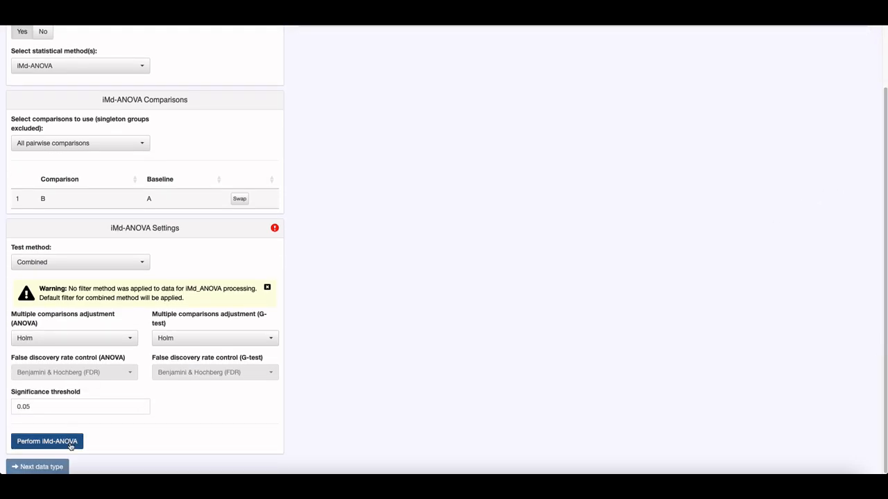
pyautogui.click(72, 446)
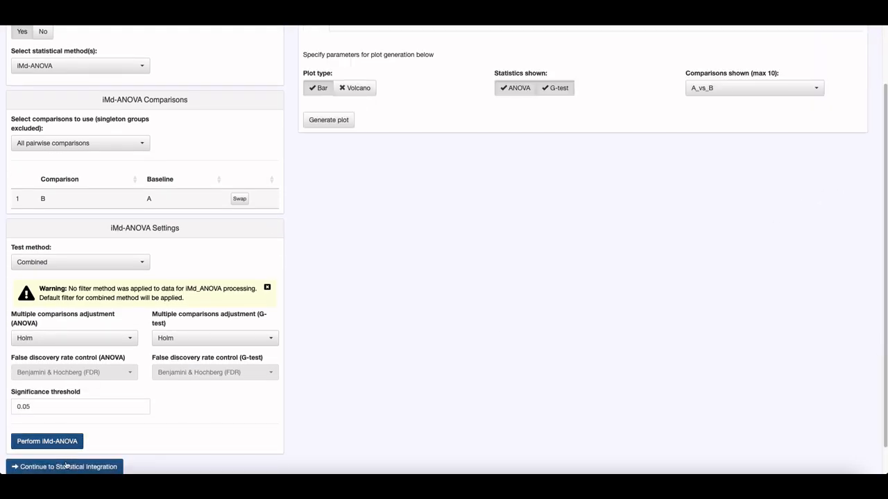
# Step: Generate the bar plot and the volcano plot of the GC-MS ANOVA and G-test results for A_vs_B
pyautogui.click(334, 123)
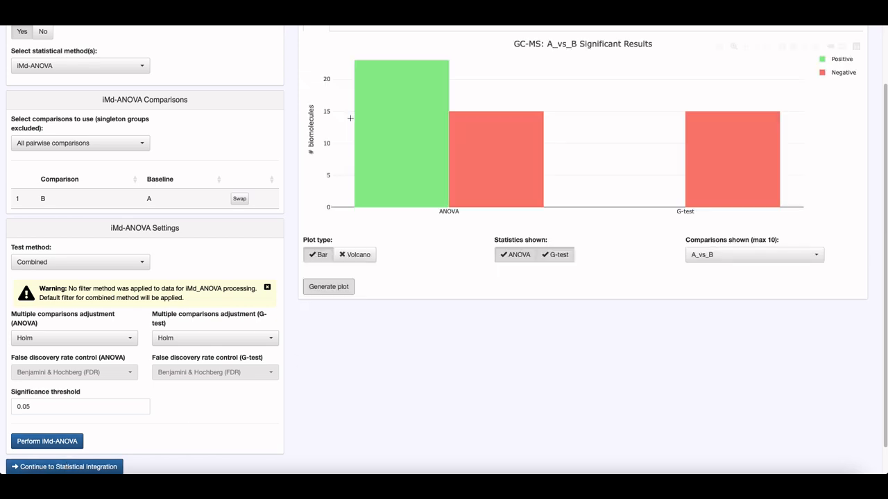
pyautogui.click(369, 256)
pyautogui.click(331, 289)
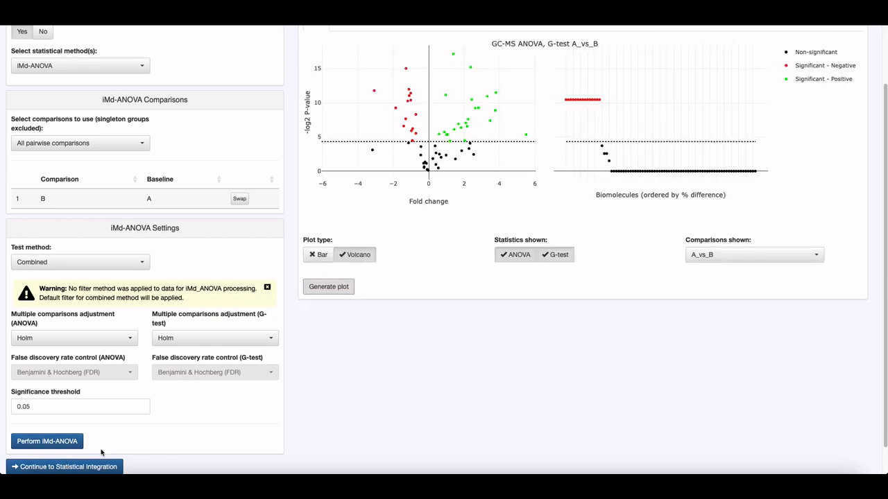